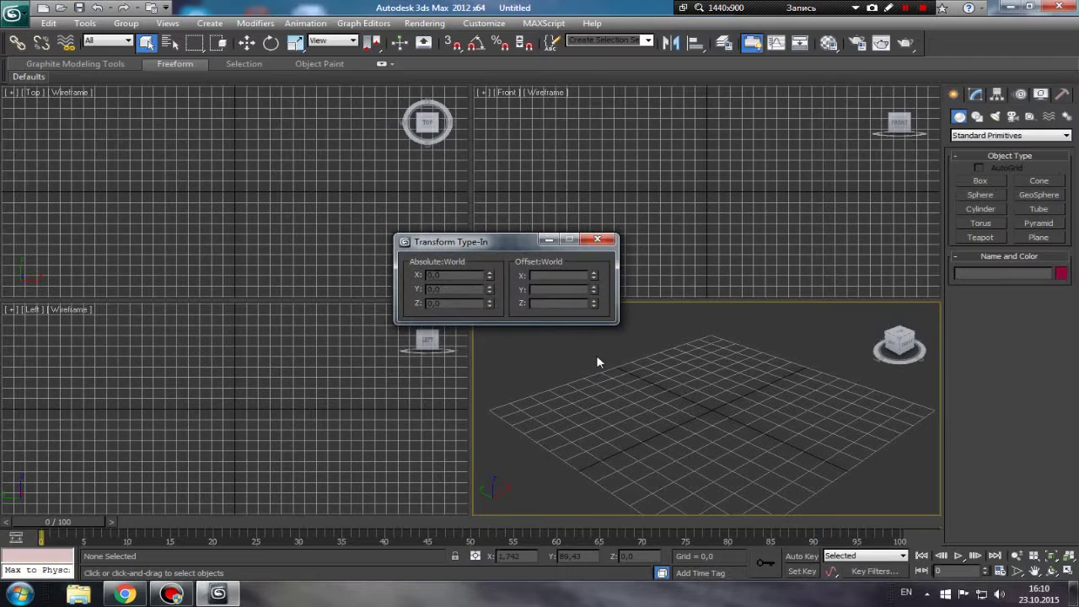
# Step: Close the Transform Type-In, then maximize the Left viewport and pan and zoom it
pyautogui.click(598, 241)
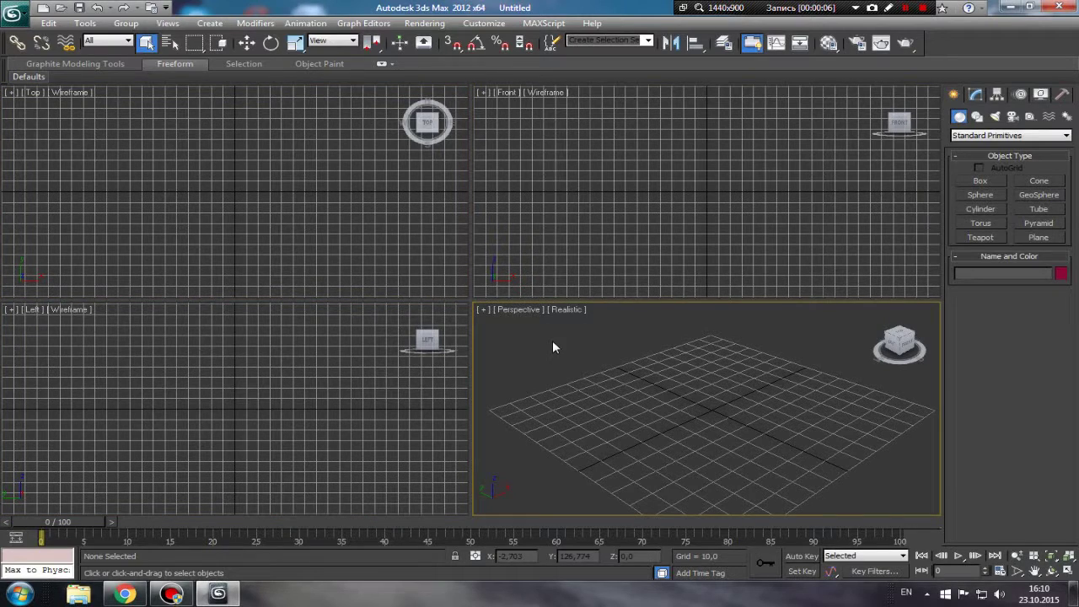
pyautogui.click(365, 396)
pyautogui.click(1066, 572)
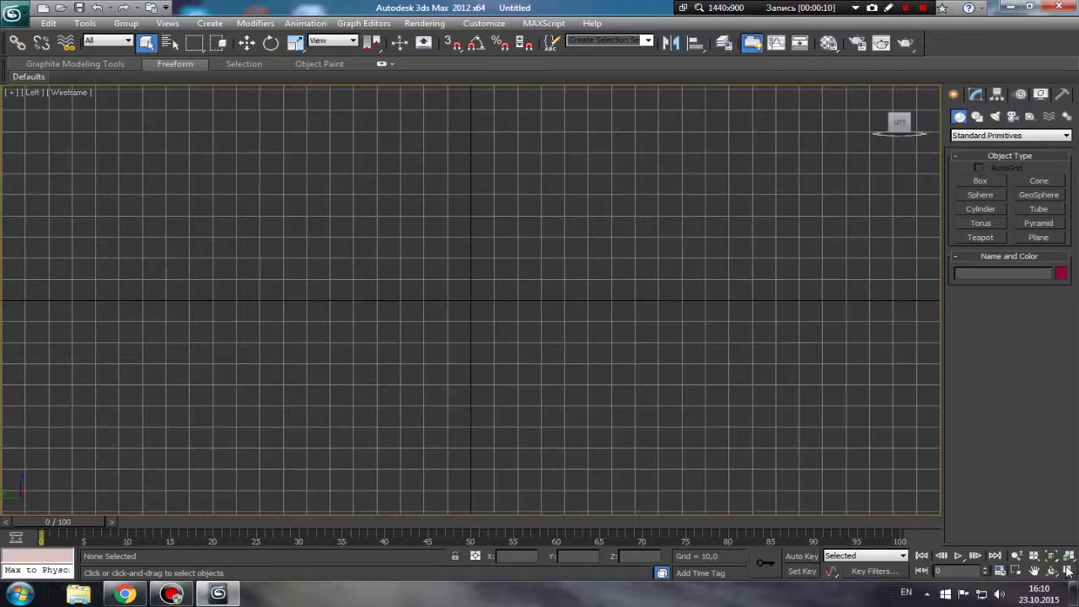
pyautogui.moveTo(455, 405); pyautogui.dragTo(541, 439, button='middle')
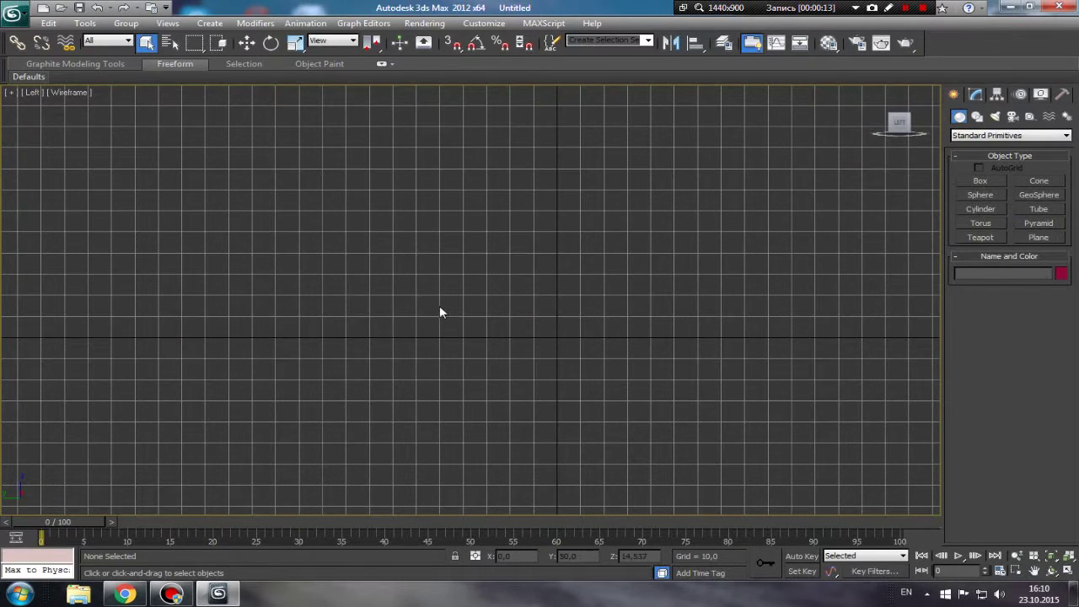
pyautogui.scroll(2, 439, 312)
pyautogui.scroll(2, 550, 337)
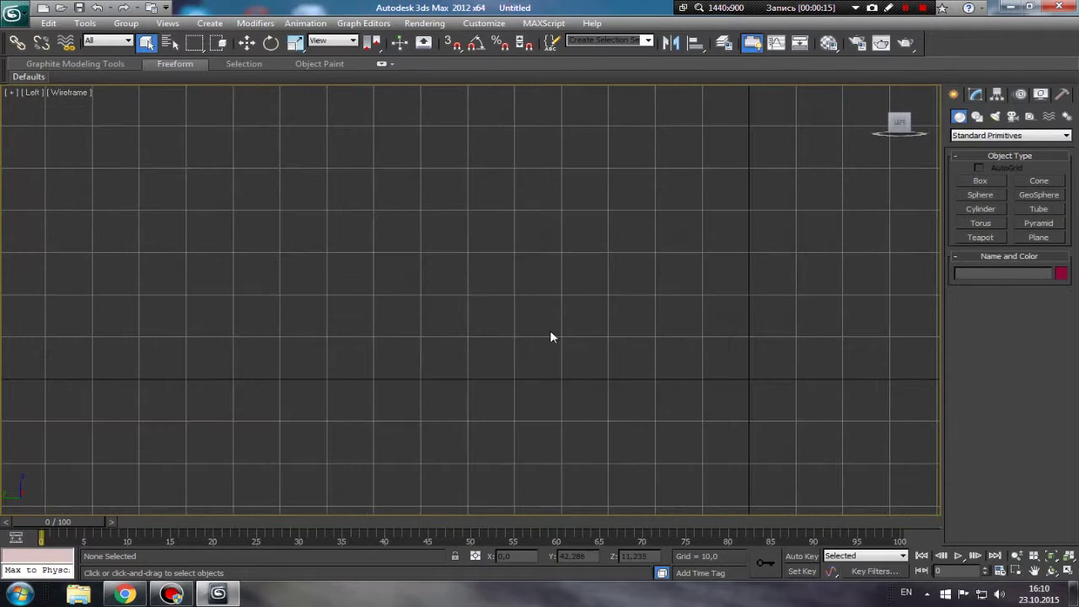
pyautogui.scroll(-2, 550, 334)
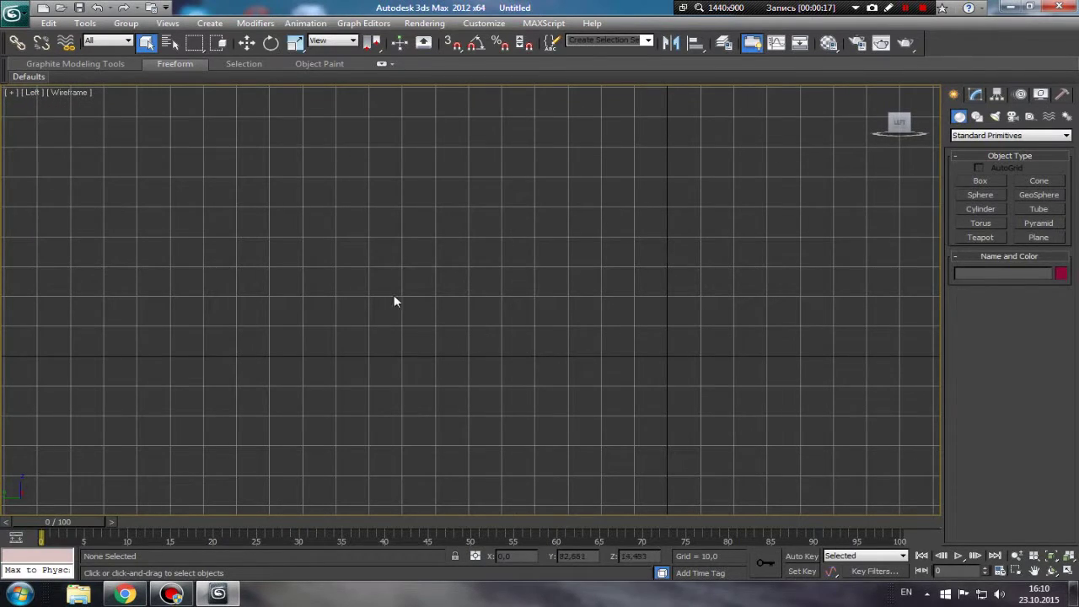
# Step: In Shapes > Splines, draw a trial circle in the Left view and undo it
pyautogui.click(976, 118)
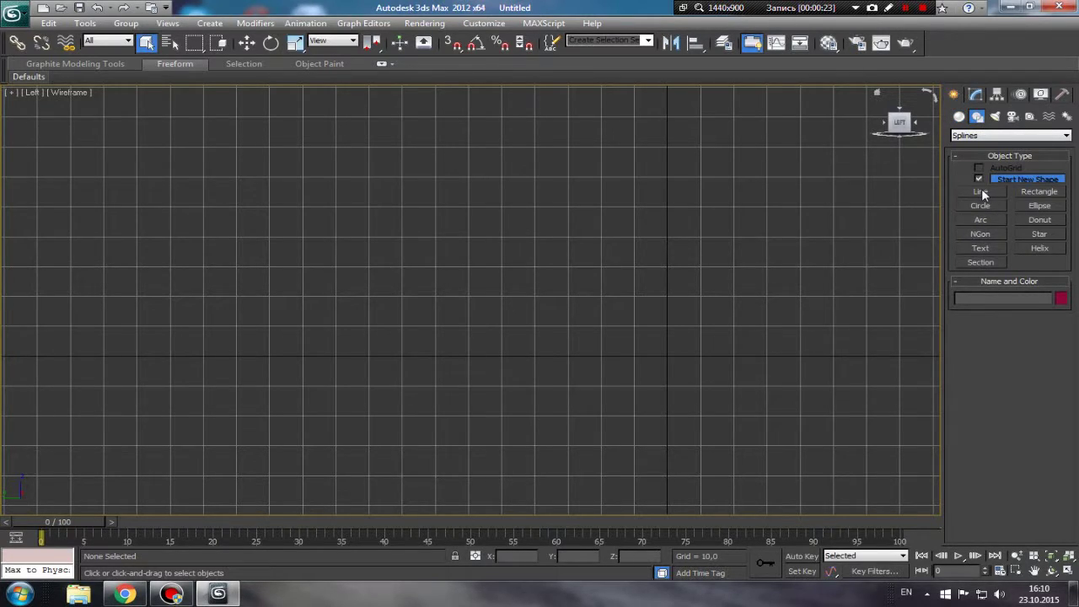
pyautogui.click(982, 192)
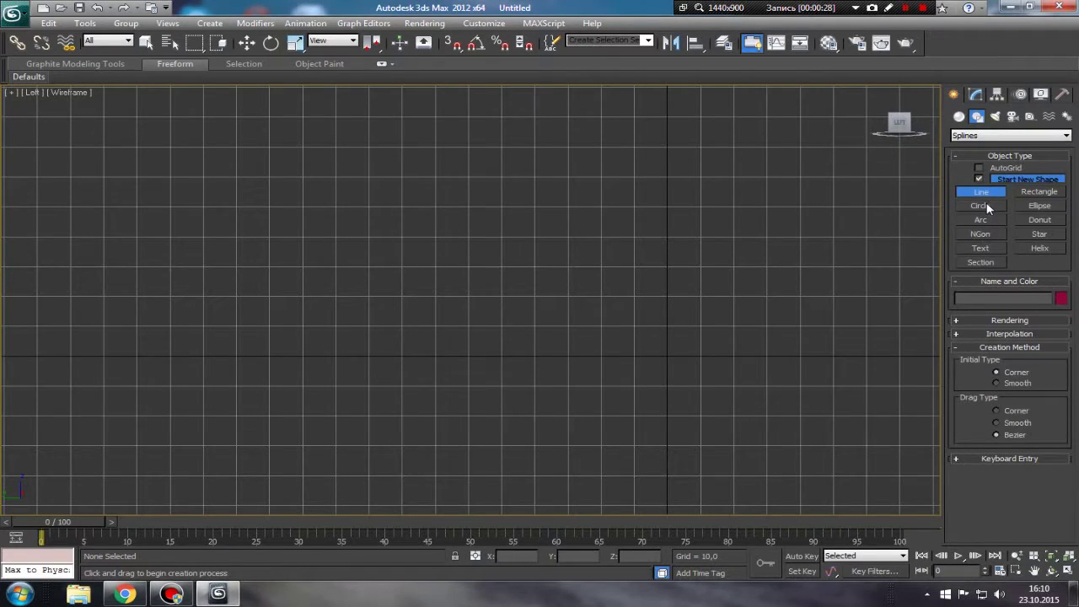
pyautogui.click(981, 206)
pyautogui.moveTo(590, 323); pyautogui.dragTo(717, 418)
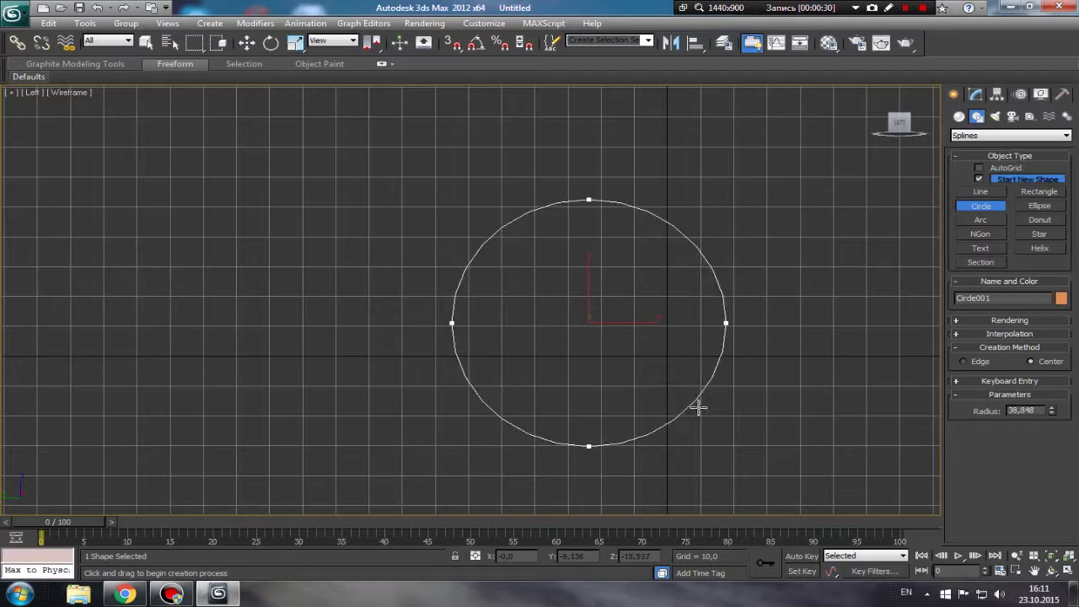
pyautogui.hotkey('ctrl', 'z')
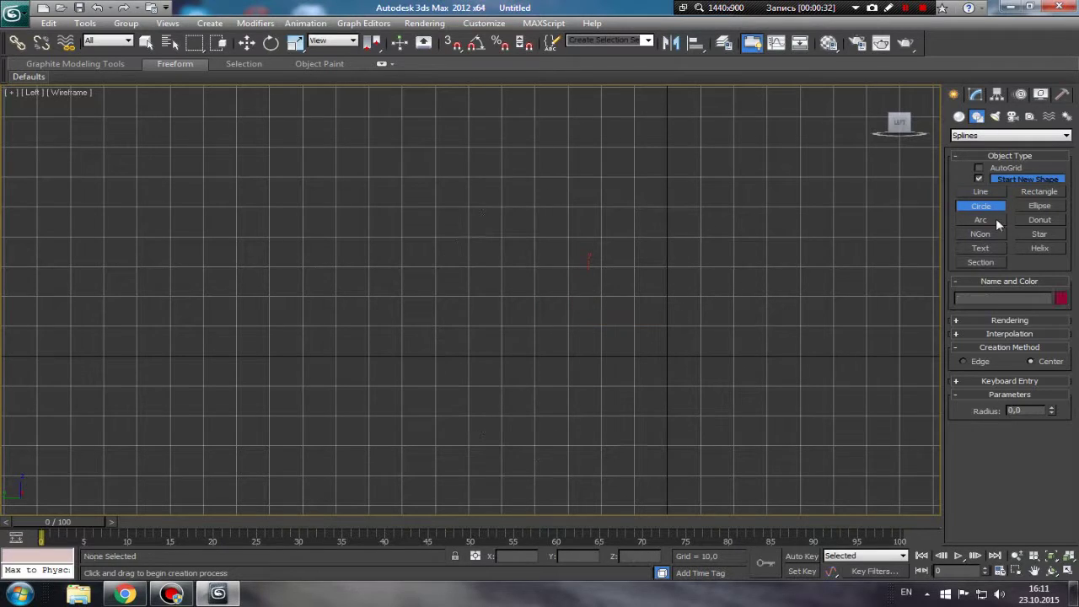
# Step: Draw and cancel a trial arc, then arm the Line tool
pyautogui.click(982, 220)
pyautogui.moveTo(491, 346); pyautogui.dragTo(619, 447)
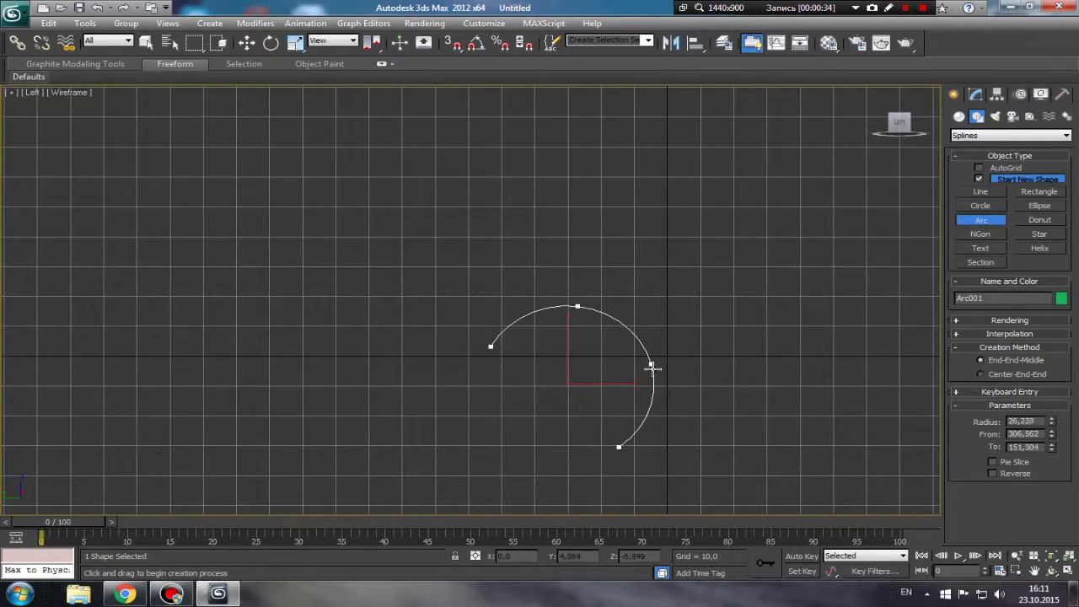
pyautogui.rightClick(733, 281)
pyautogui.click(981, 192)
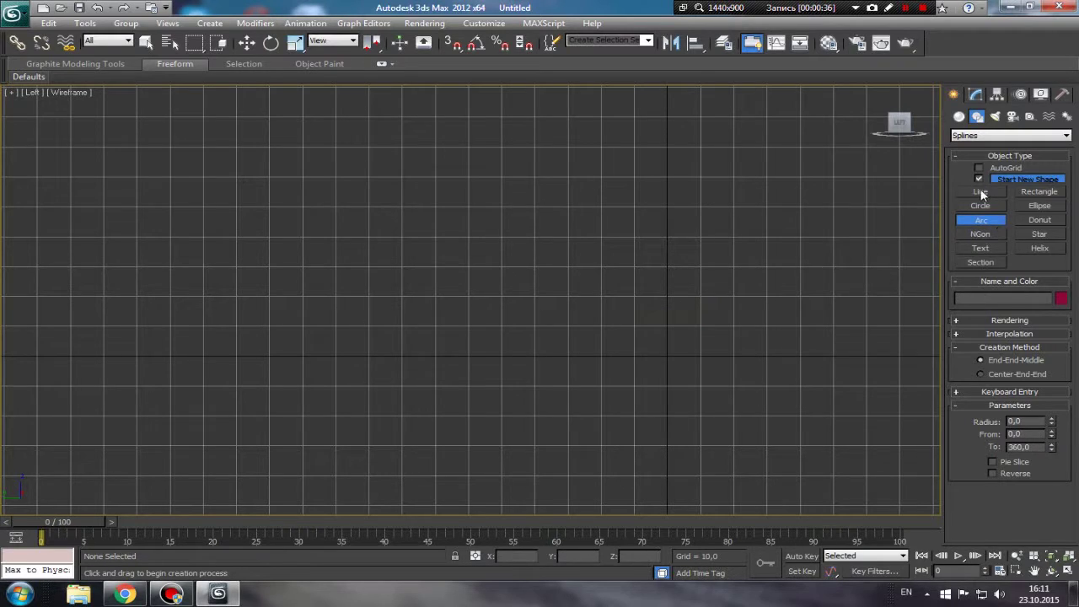
pyautogui.moveTo(549, 354); pyautogui.dragTo(576, 359, button='middle')
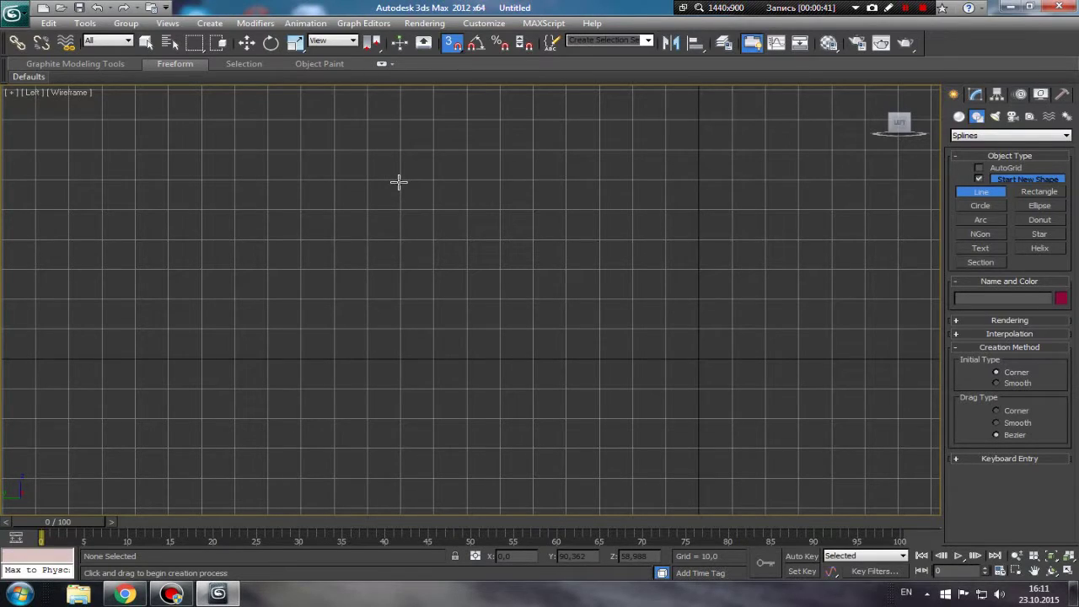
# Step: Enable grid snapping, frame the Left view around the origin, and start a line there
pyautogui.click(452, 43)
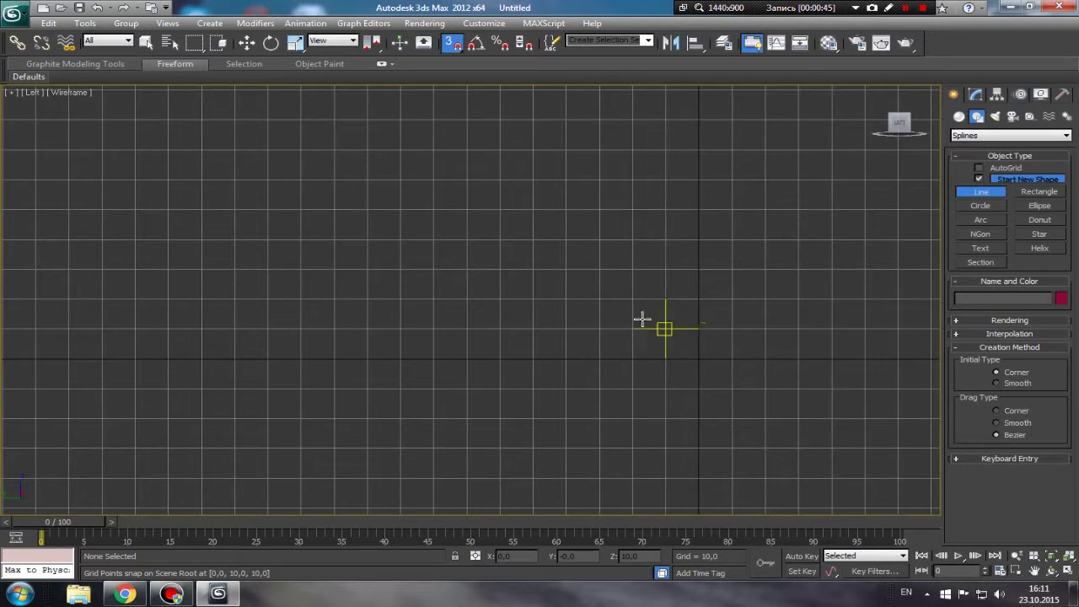
pyautogui.moveTo(633, 323)
pyautogui.mouseDown(button='middle')
pyautogui.moveTo(606, 332)
pyautogui.moveTo(650, 349)
pyautogui.mouseUp(button='middle')
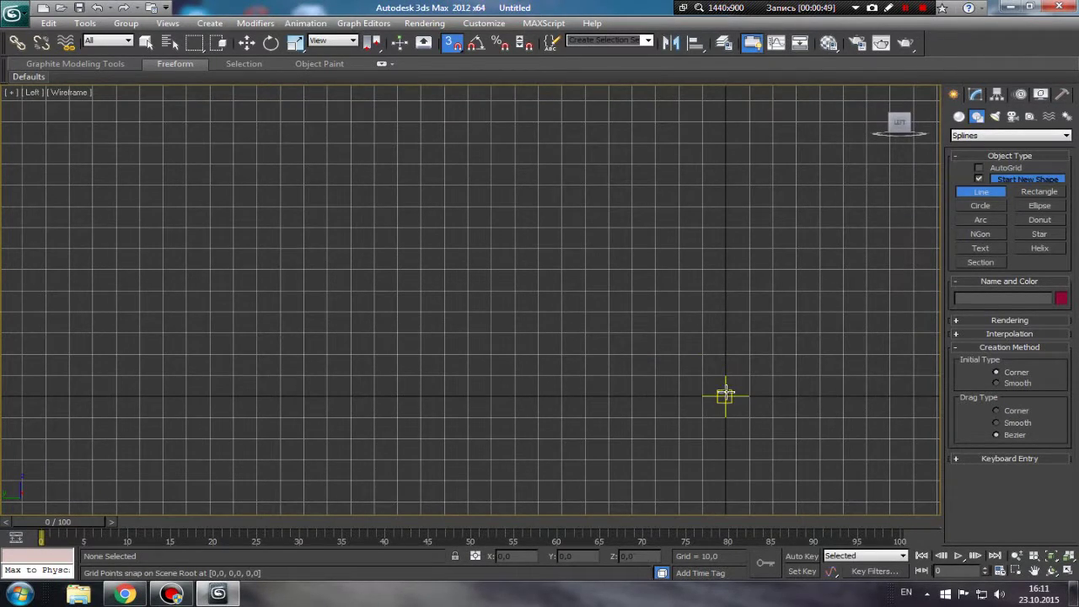
pyautogui.scroll(2, 700, 393)
pyautogui.scroll(1, 667, 384)
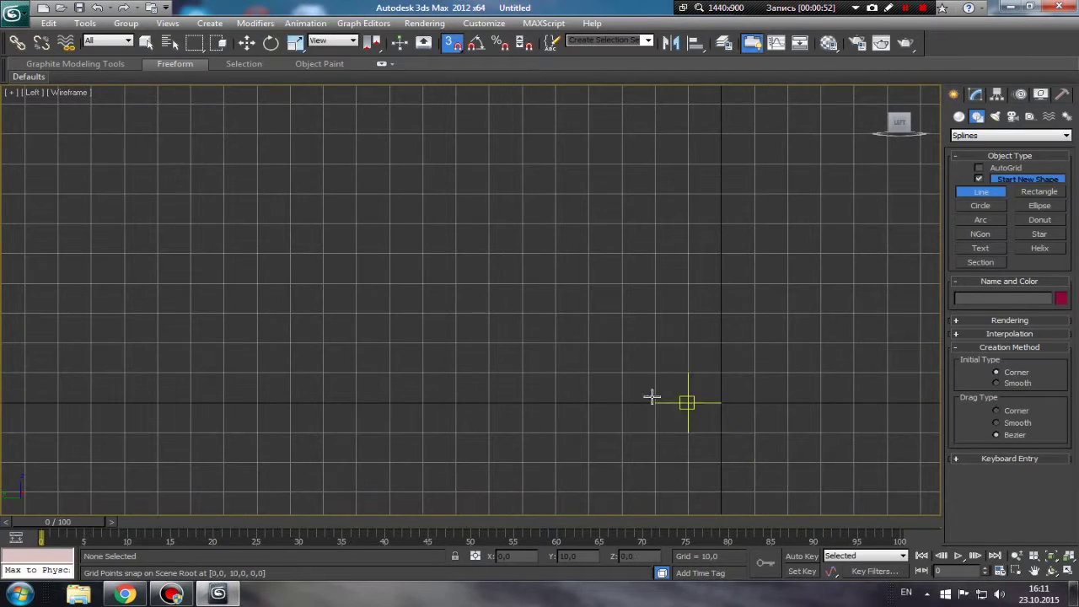
pyautogui.moveTo(728, 399); pyautogui.dragTo(701, 556, button='middle')
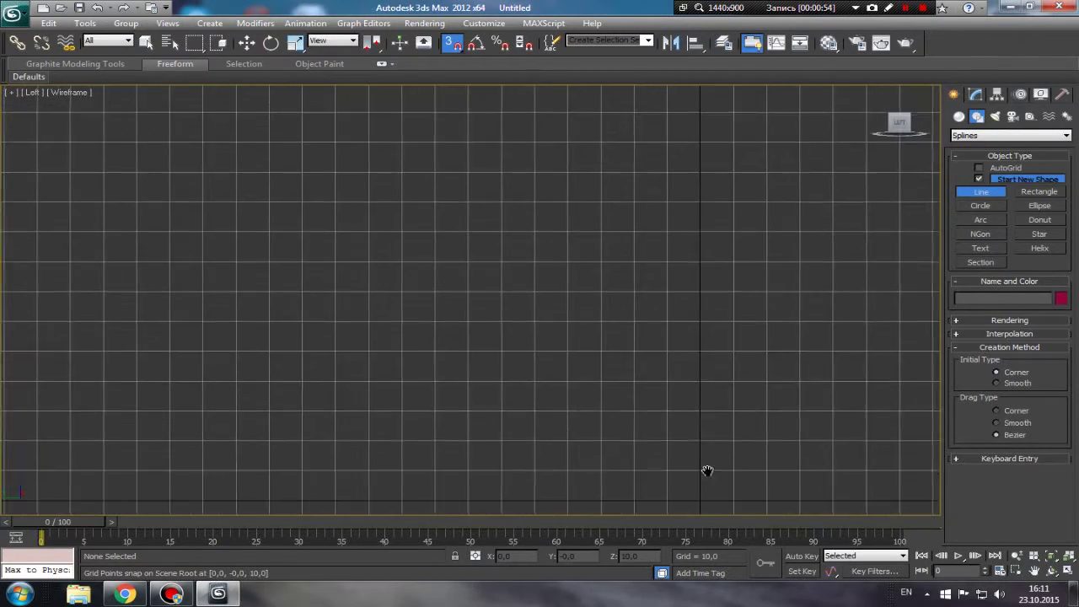
pyautogui.moveTo(697, 331); pyautogui.dragTo(675, 246, button='middle')
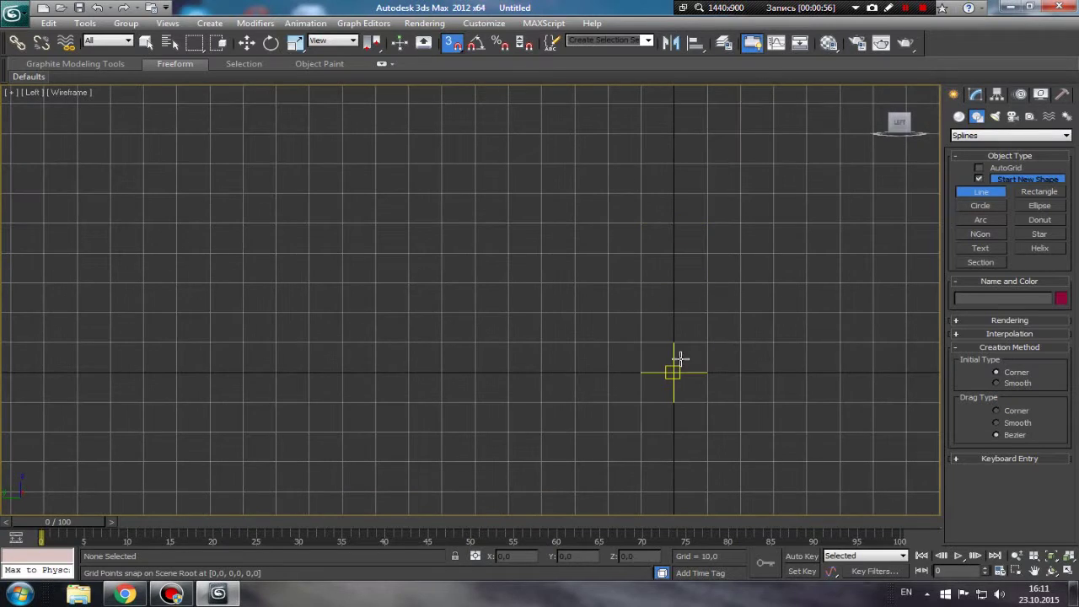
pyautogui.moveTo(651, 332); pyautogui.dragTo(704, 385, button='middle')
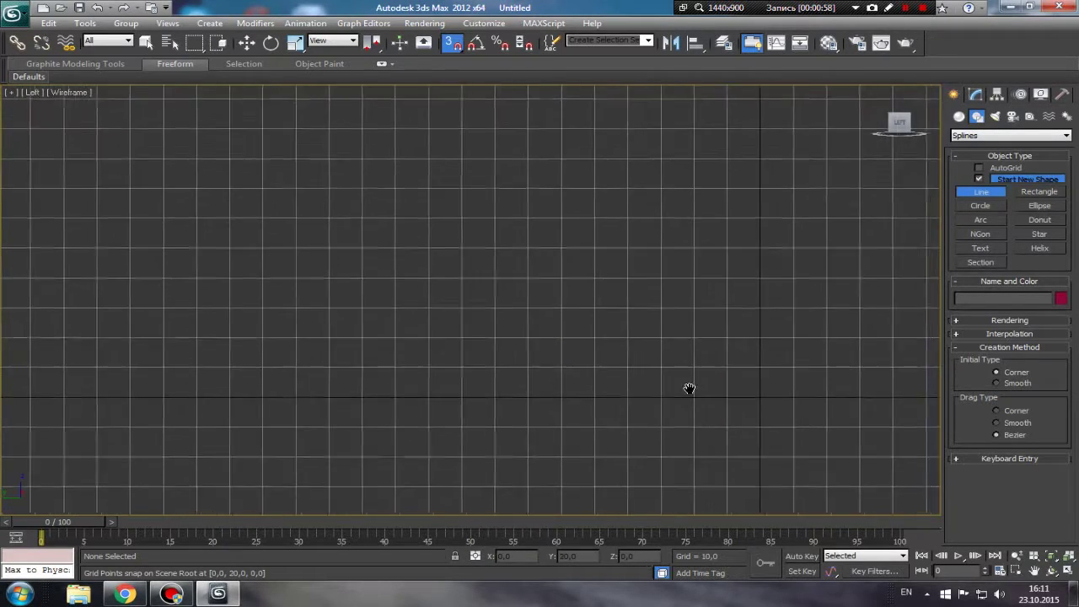
pyautogui.click(733, 385)
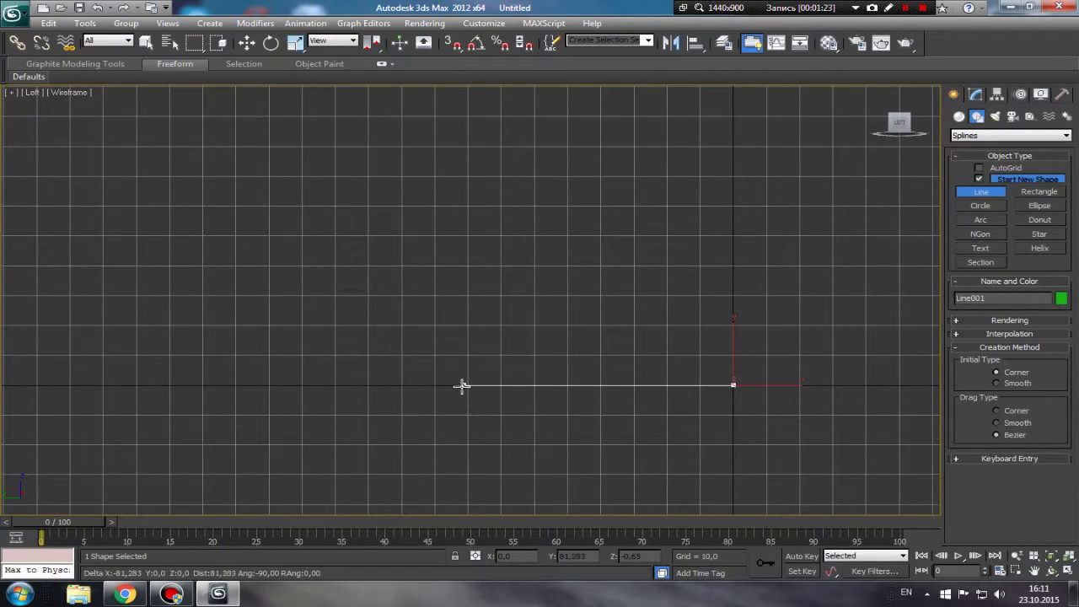
# Step: Finish Line001 about 81 units left of the origin along the axis
pyautogui.click(430, 384)
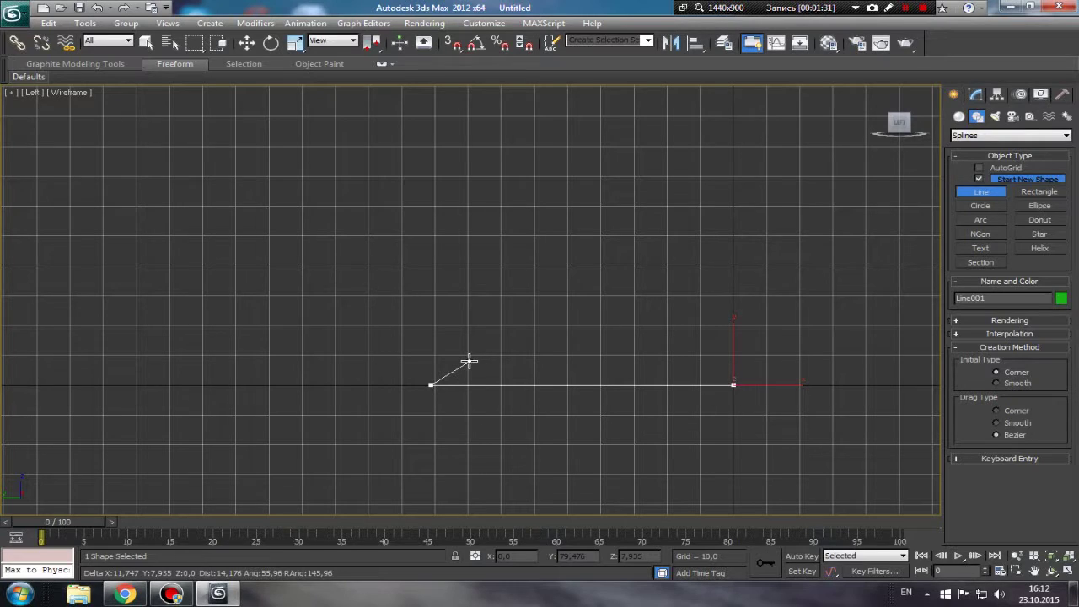
pyautogui.rightClick(360, 314)
pyautogui.moveTo(453, 376); pyautogui.dragTo(421, 382, button='middle')
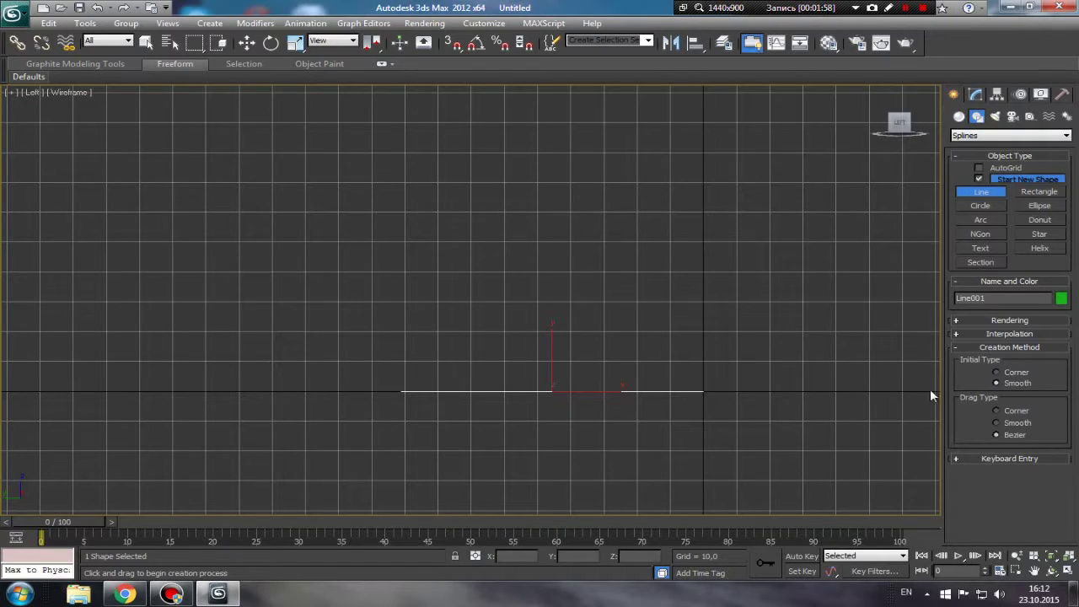
# Step: Draw a trial S-curve spline above the base line and undo it
pyautogui.click(704, 362)
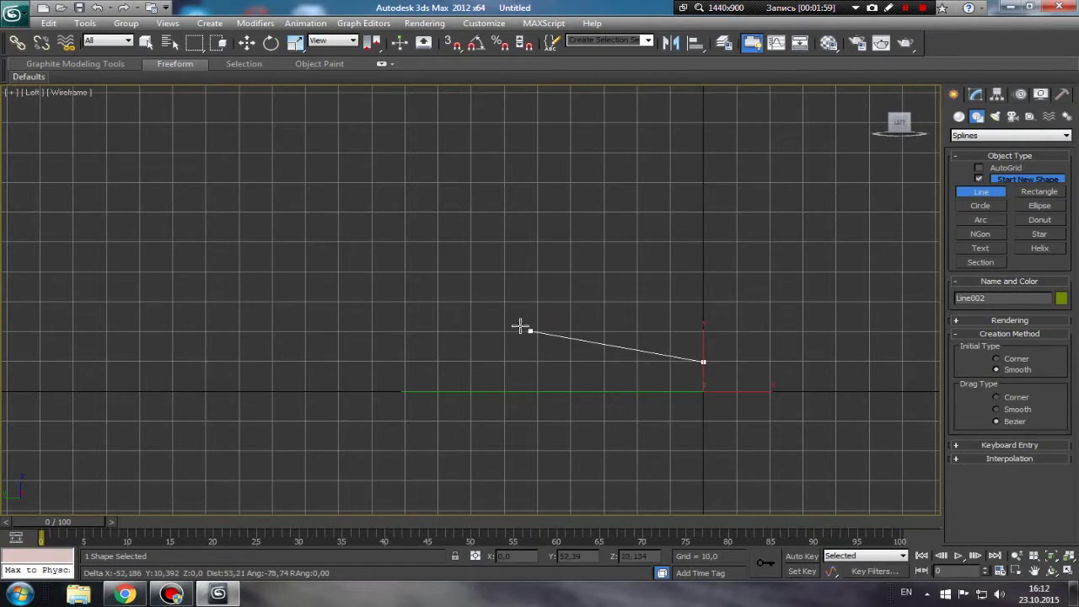
pyautogui.click(398, 325)
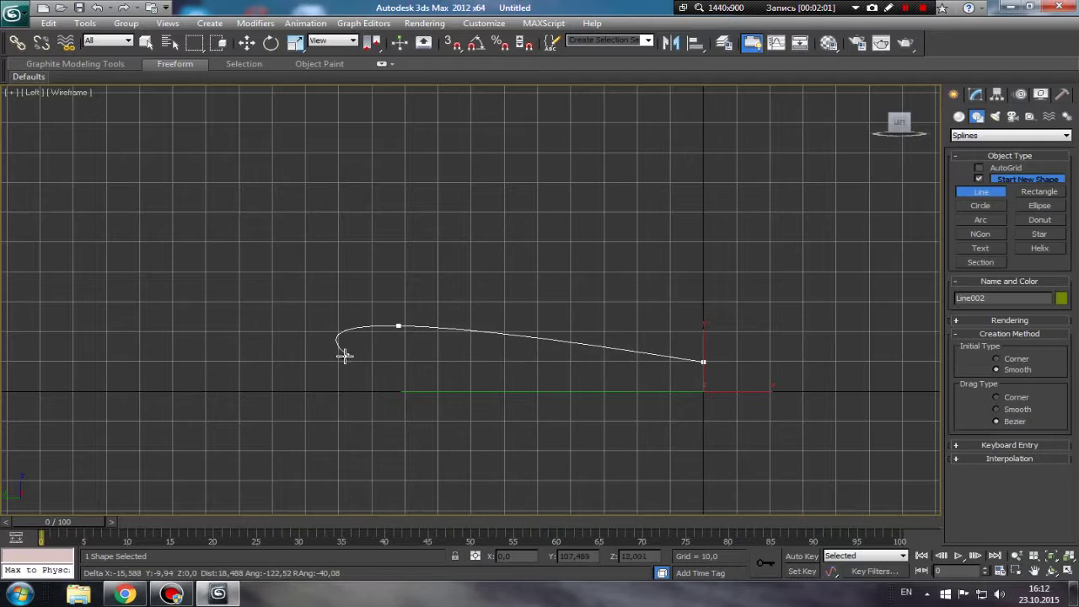
pyautogui.click(257, 430)
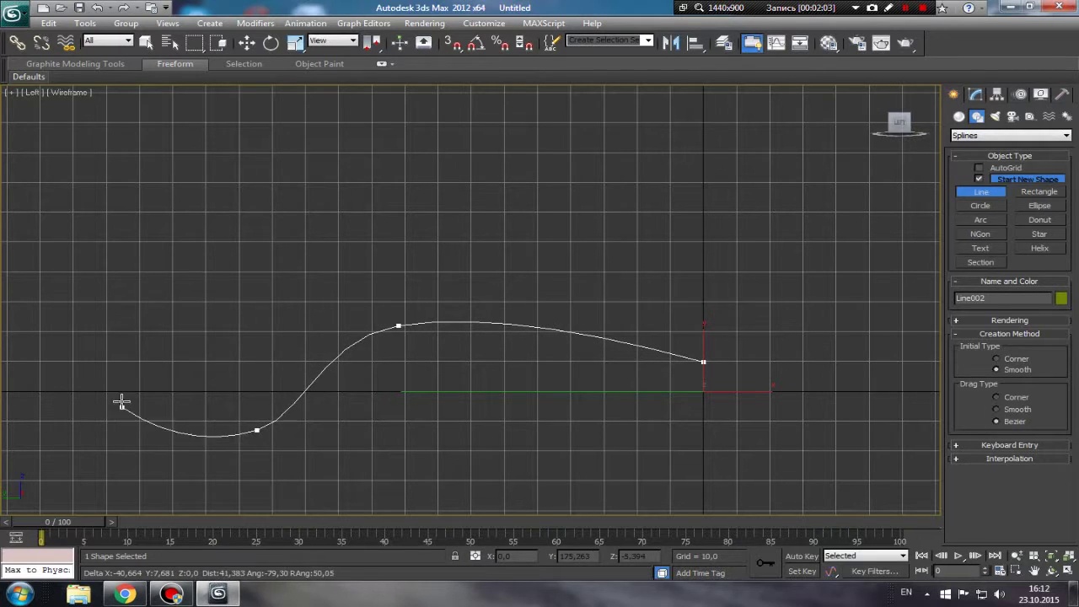
pyautogui.rightClick(123, 363)
pyautogui.hotkey('ctrl', 'z')
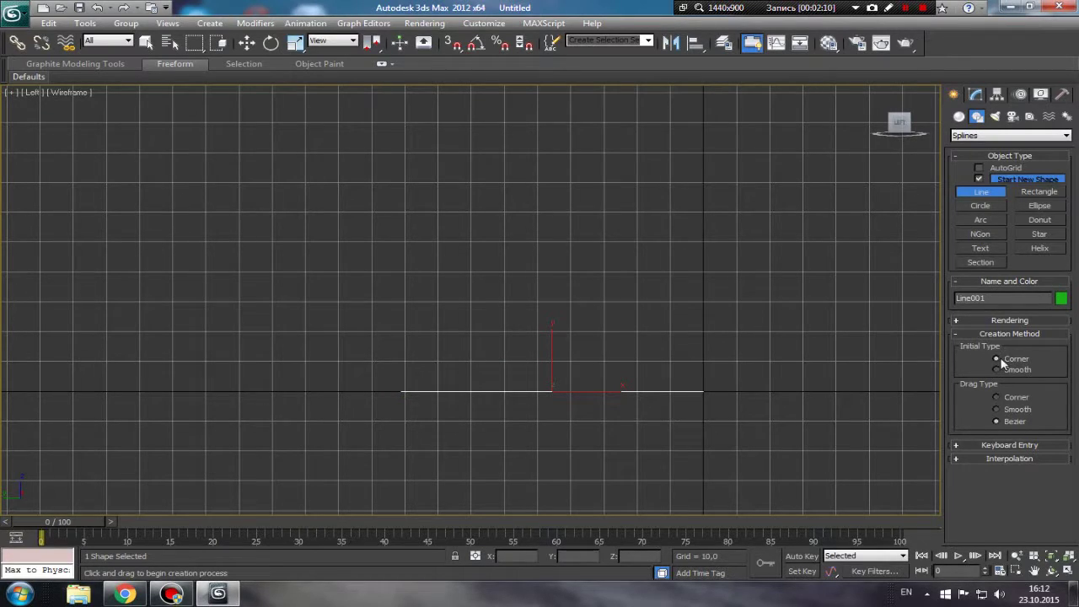
# Step: Sketch a rough goblet profile with corner and curved vertices from the base's end
pyautogui.click(704, 363)
pyautogui.click(403, 359)
pyautogui.click(500, 314)
pyautogui.click(499, 263)
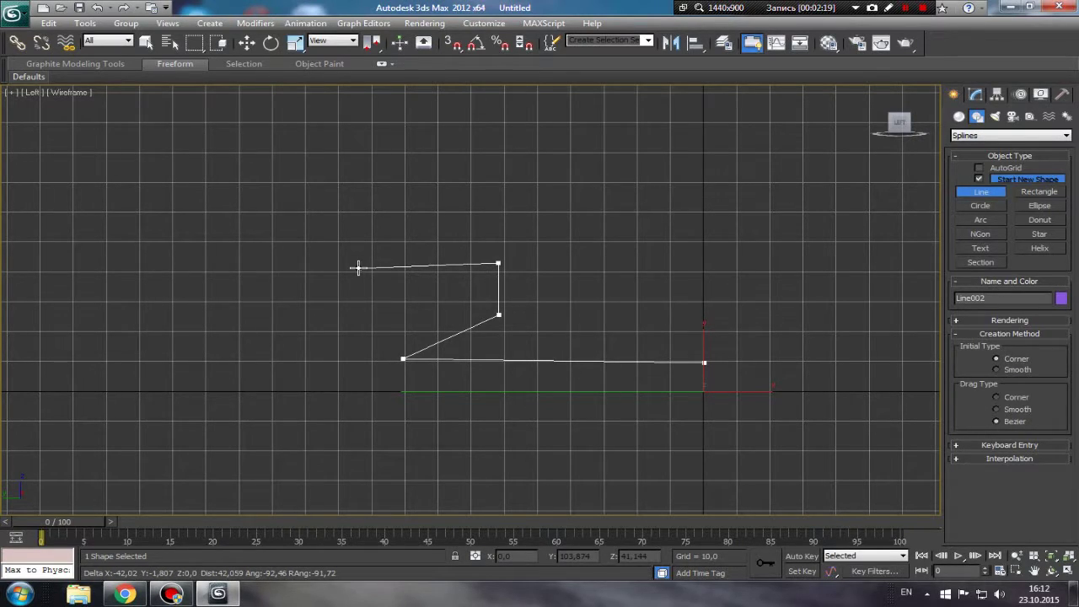
pyautogui.moveTo(357, 268); pyautogui.dragTo(281, 364)
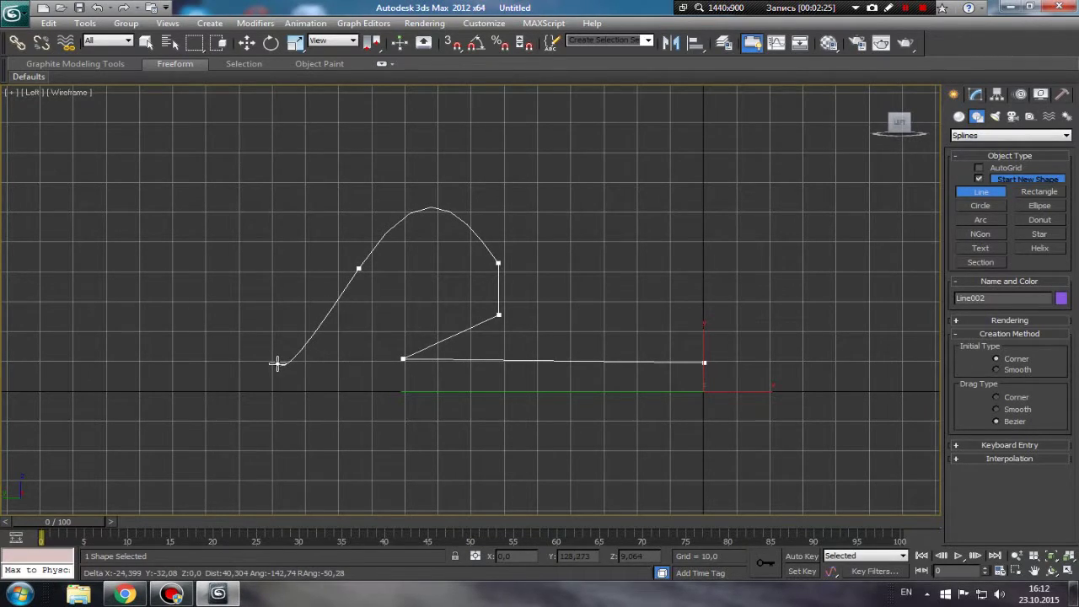
pyautogui.click(214, 360)
pyautogui.moveTo(189, 357); pyautogui.dragTo(164, 353)
pyautogui.rightClick(165, 354)
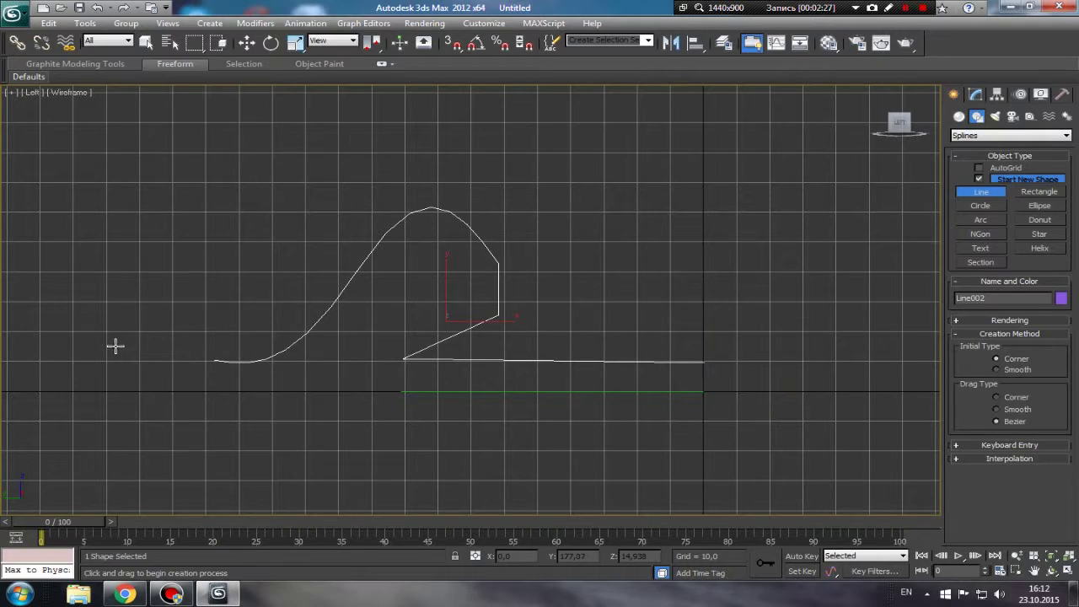
# Step: Set the Line drag type to Smooth and delete the rough profile and base line
pyautogui.click(1004, 409)
pyautogui.hotkey('ctrl', 'z')
pyautogui.hotkey('ctrl', 'z')
pyautogui.moveTo(532, 379); pyautogui.dragTo(581, 374, button='middle')
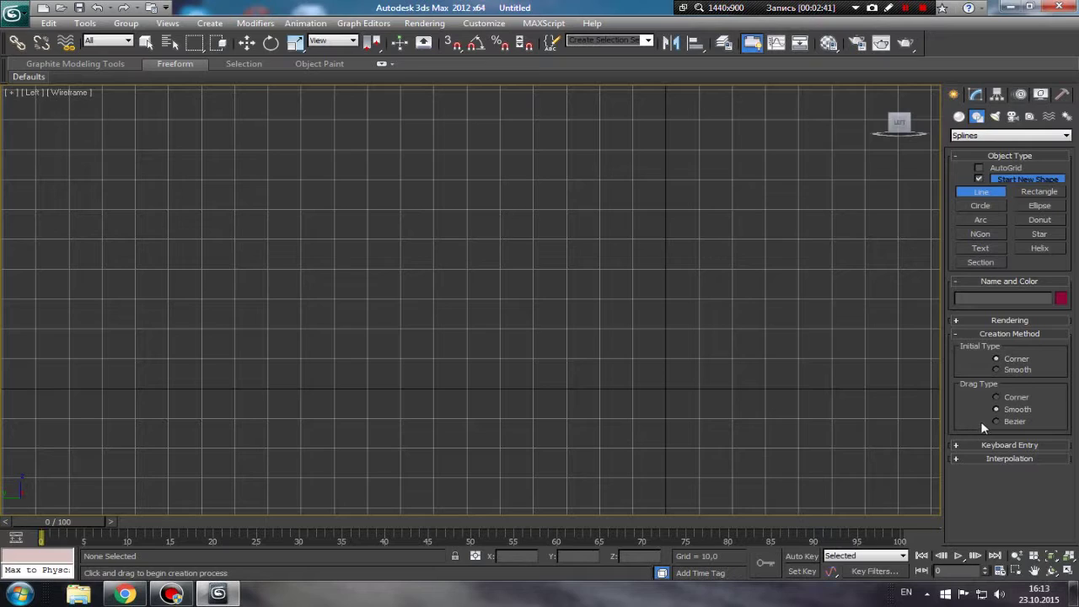
# Step: With snapping on, draw the flat base from the origin 70 units out
pyautogui.moveTo(559, 398); pyautogui.dragTo(645, 397, button='middle')
pyautogui.press('s')
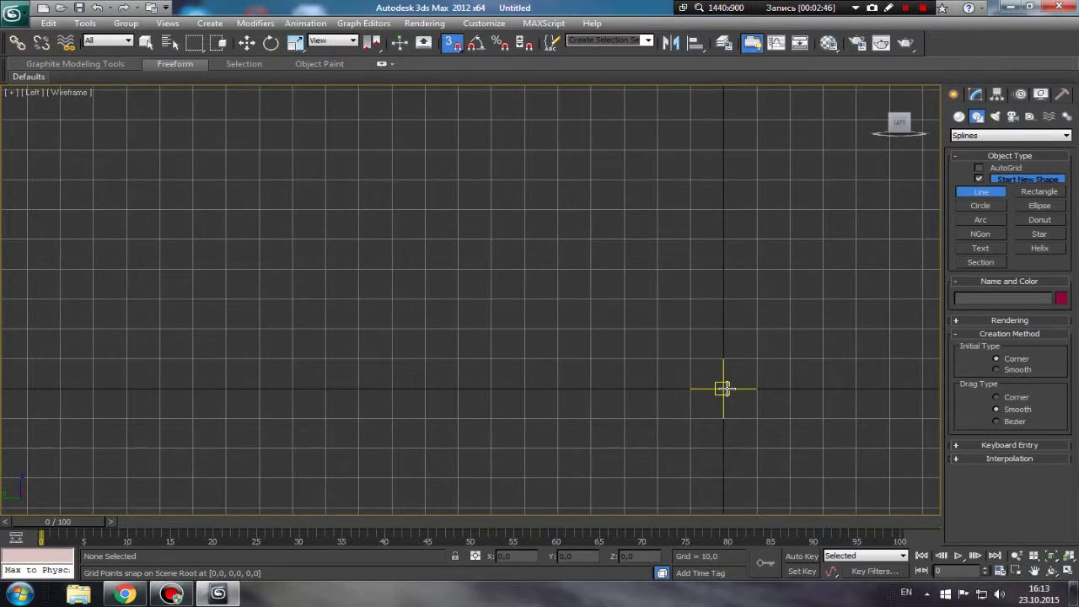
pyautogui.click(723, 388)
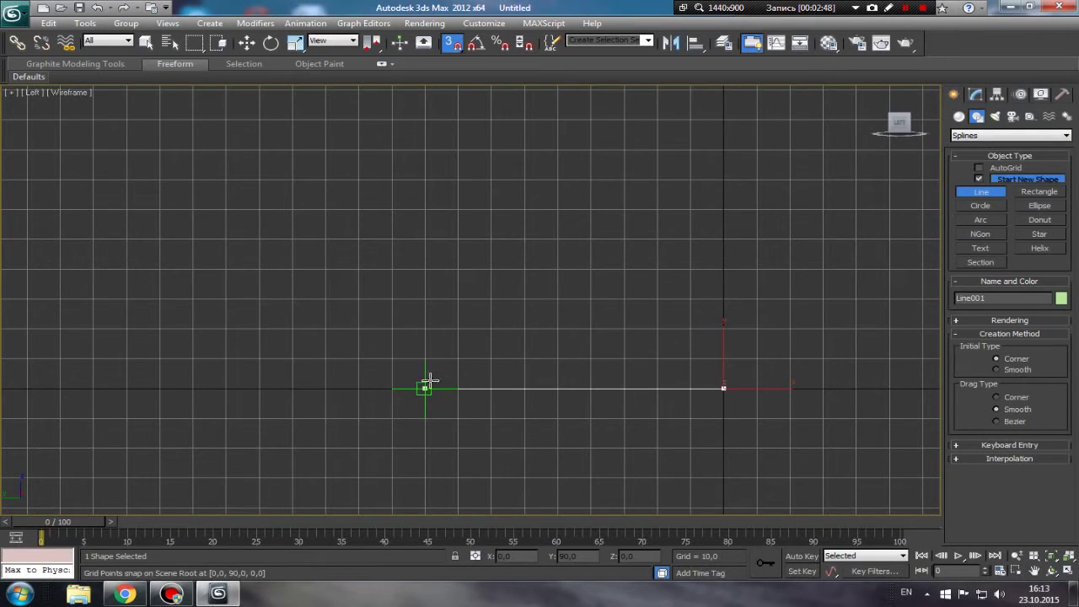
pyautogui.scroll(-1, 417, 383)
pyautogui.scroll(-1, 436, 383)
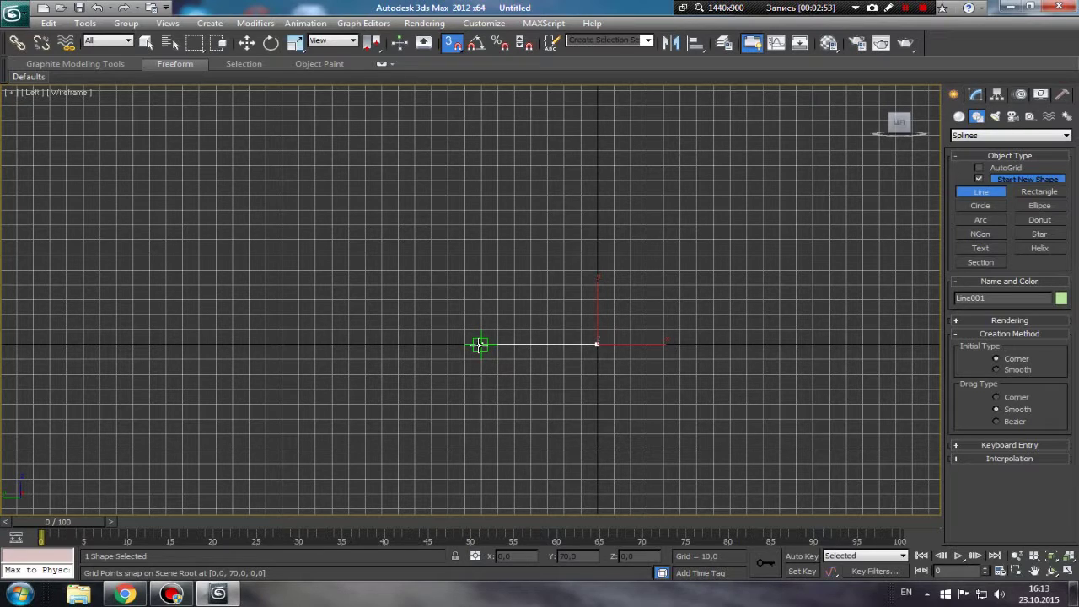
pyautogui.click(480, 344)
# Step: With snapping off, curve the foot upward and raise the straight stem to the bowl
pyautogui.press('s')
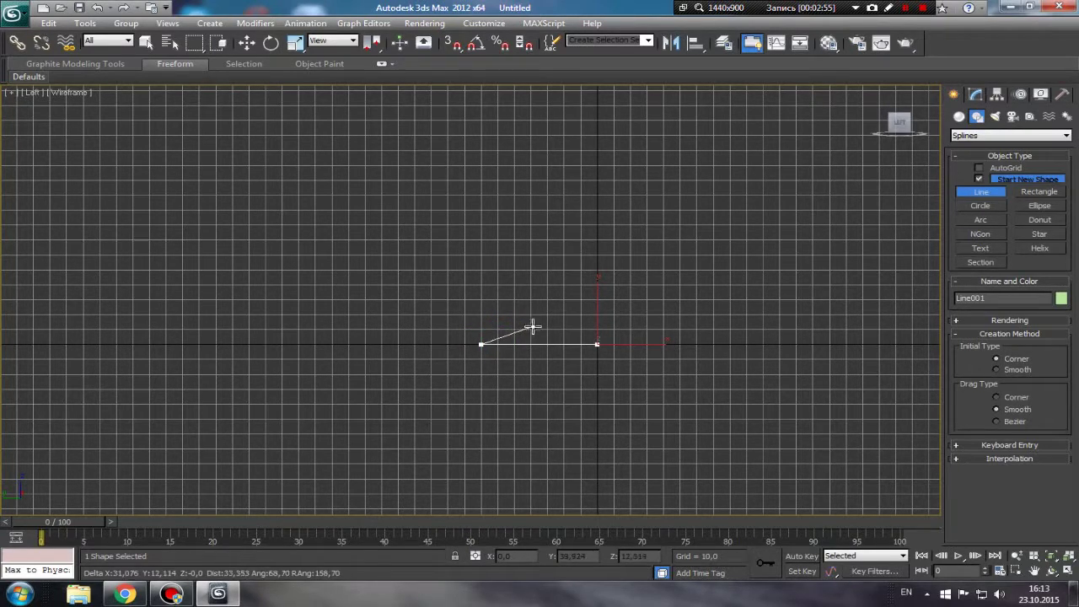
pyautogui.click(539, 329)
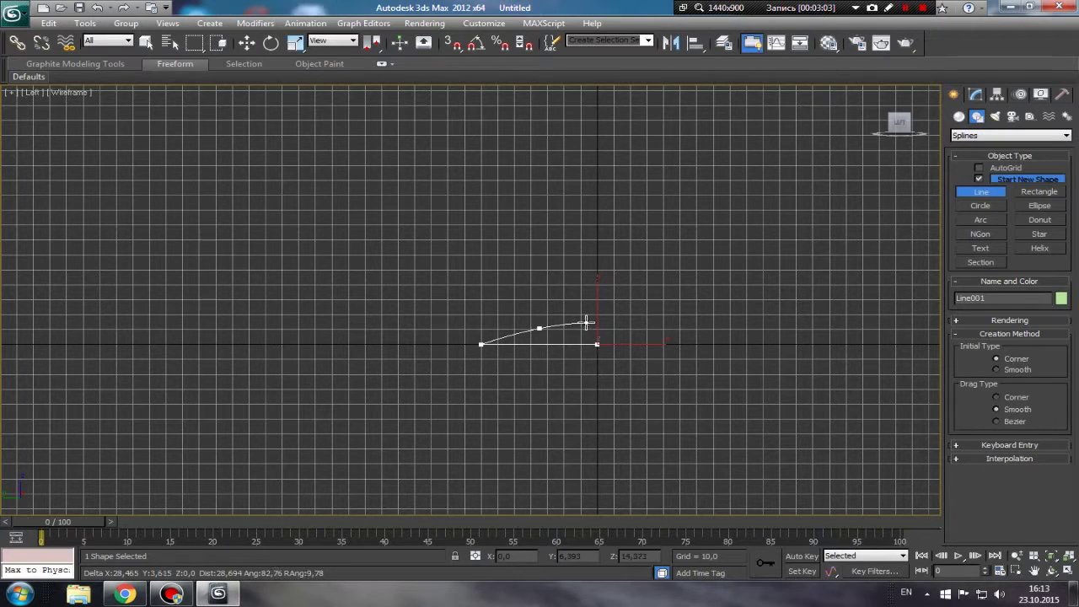
pyautogui.click(587, 322)
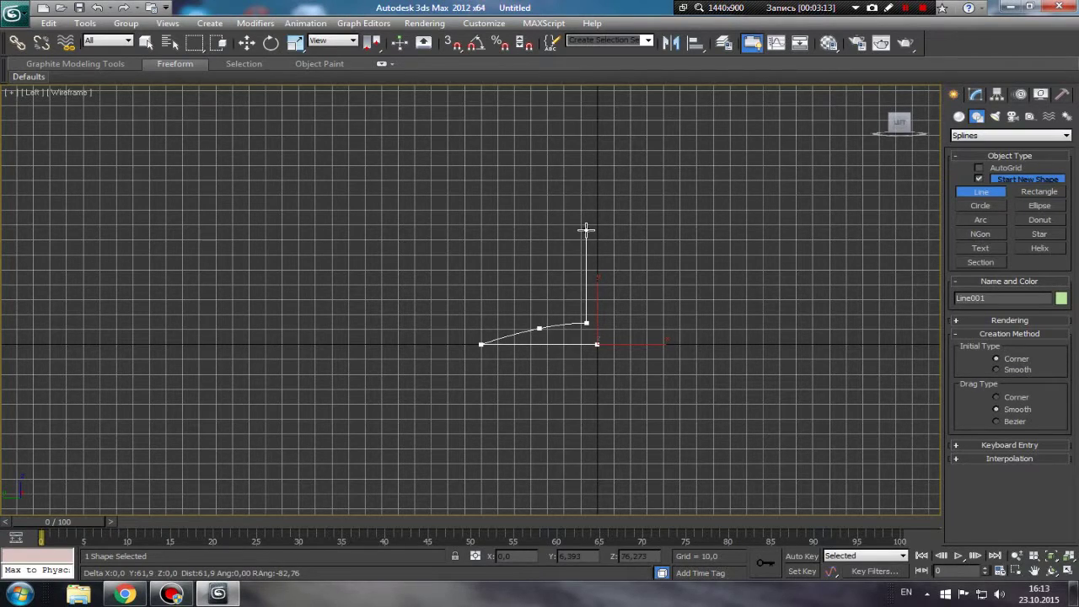
pyautogui.click(586, 230)
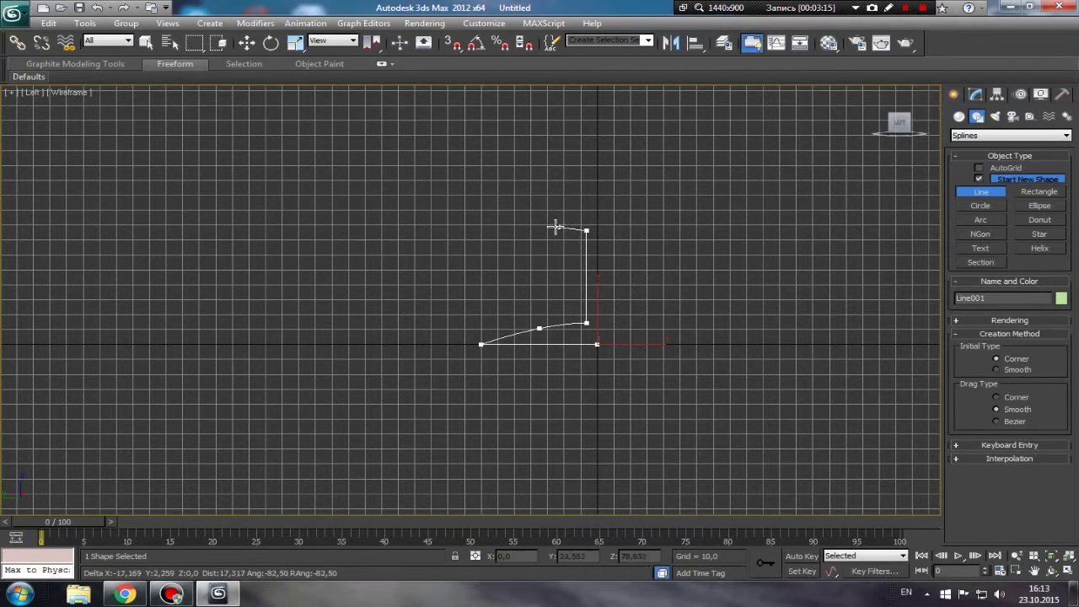
# Step: Shape the bowl's outer curve and rim, then curve the inner wall back onto the axis
pyautogui.click(497, 209)
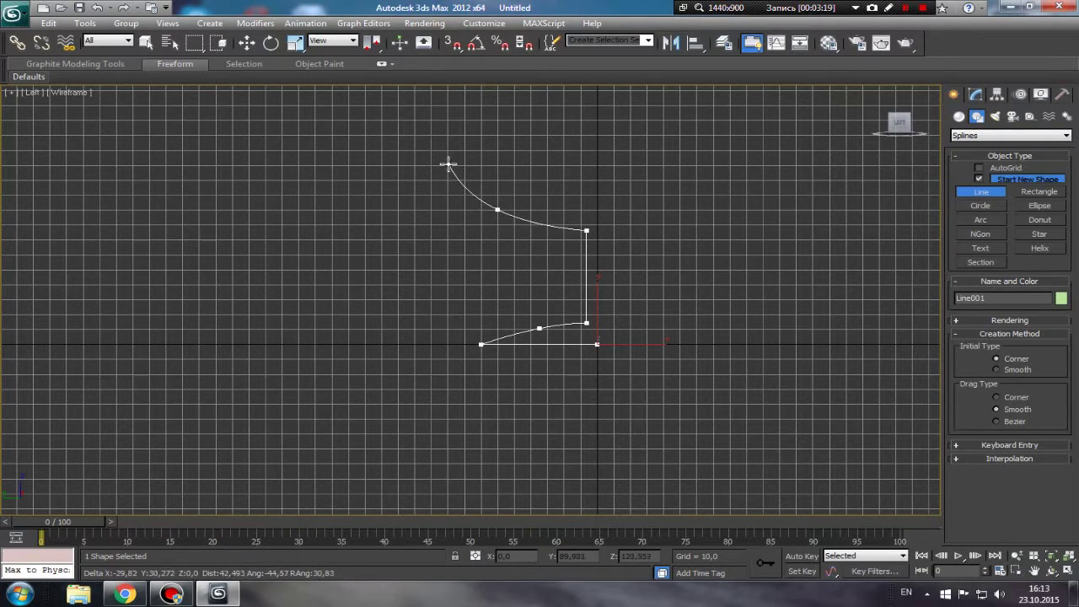
pyautogui.click(454, 148)
pyautogui.click(508, 198)
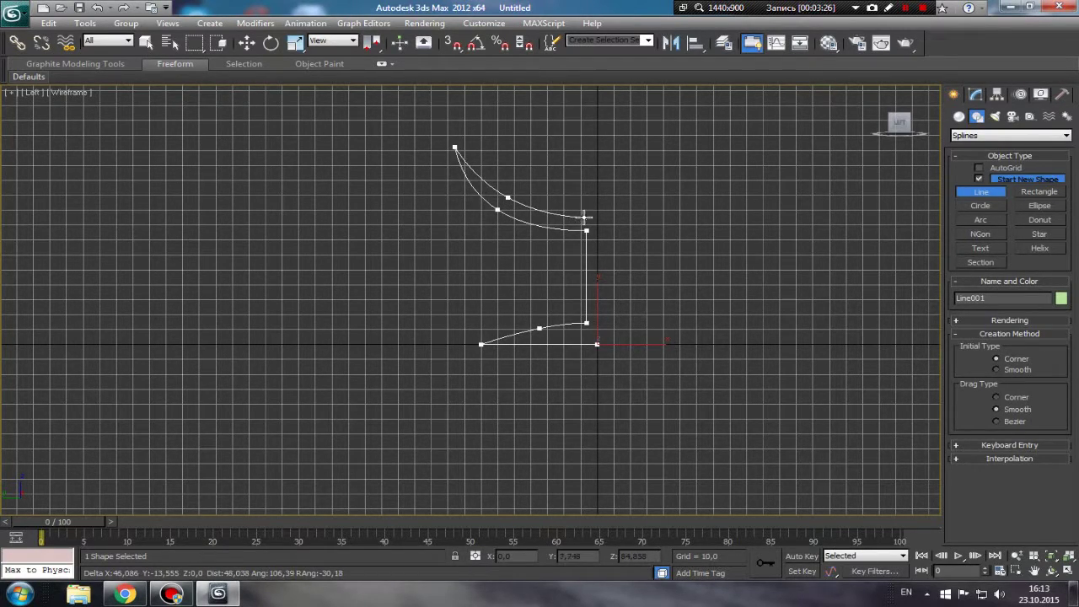
pyautogui.press('s')
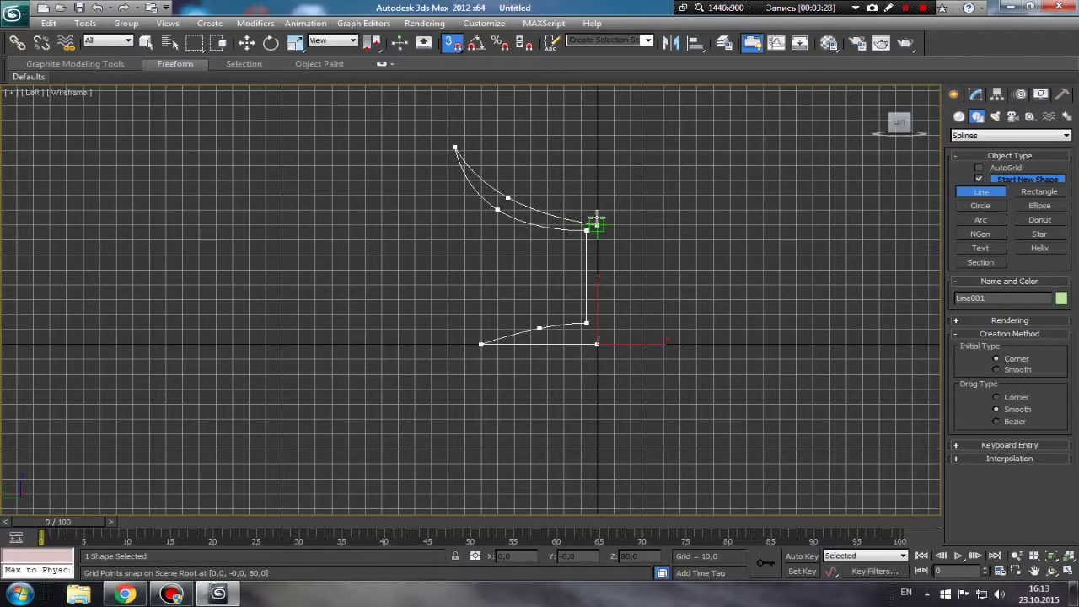
pyautogui.click(597, 224)
pyautogui.rightClick(624, 248)
# Step: Zoom in on the profile and switch Line001 to Vertex sub-object level in Modify
pyautogui.moveTo(624, 248); pyautogui.dragTo(627, 277, button='middle')
pyautogui.scroll(2, 630, 258)
pyautogui.scroll(2, 517, 294)
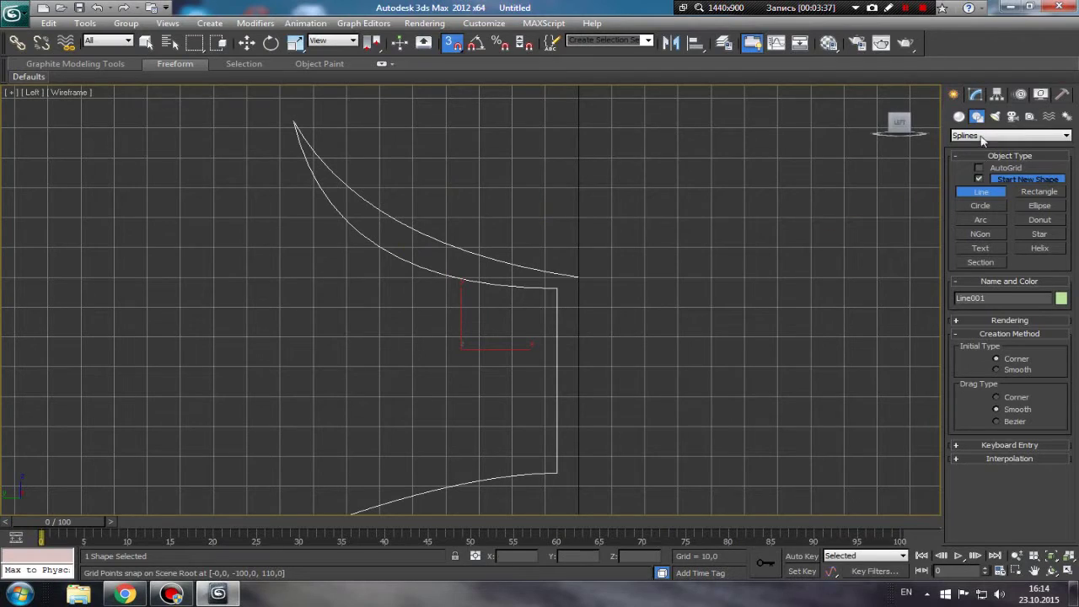
pyautogui.click(979, 96)
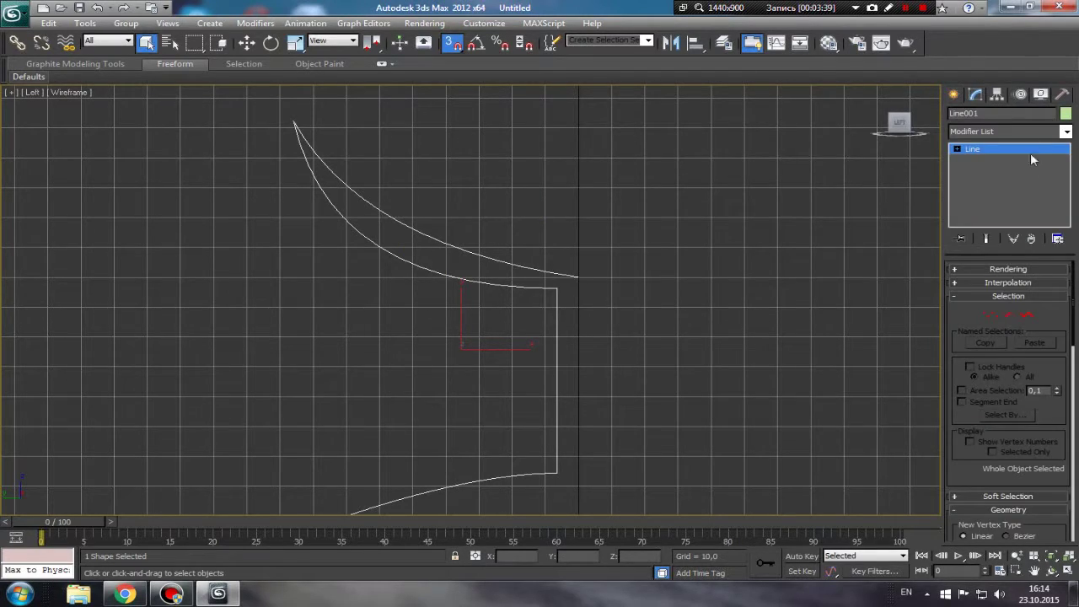
pyautogui.click(989, 316)
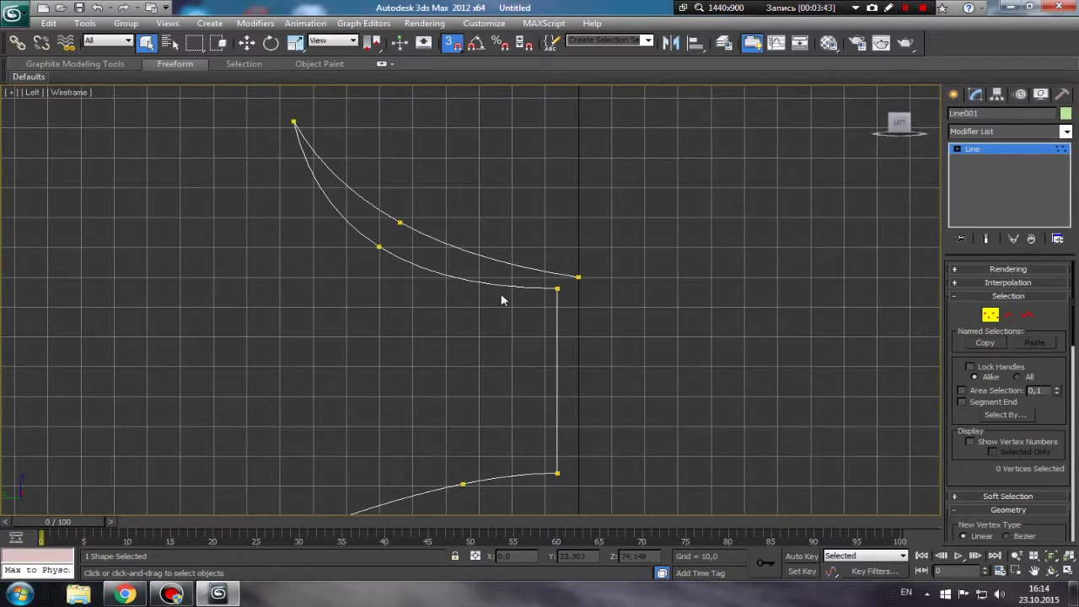
# Step: Frame the bowl in the view and scroll the panel down to the Geometry rollout
pyautogui.moveTo(502, 300); pyautogui.dragTo(546, 290, button='middle')
pyautogui.moveTo(503, 259)
pyautogui.mouseDown(button='middle')
pyautogui.moveTo(525, 211)
pyautogui.moveTo(513, 347)
pyautogui.moveTo(574, 371)
pyautogui.moveTo(429, 154)
pyautogui.mouseUp(button='middle')
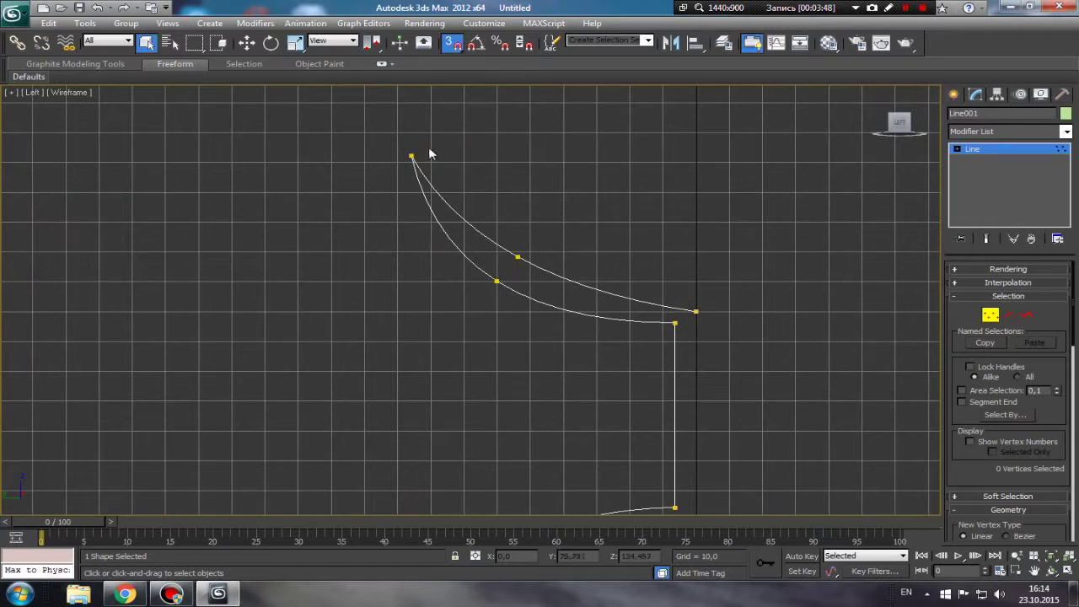
pyautogui.moveTo(571, 262)
pyautogui.mouseDown(button='middle')
pyautogui.moveTo(436, 197)
pyautogui.moveTo(446, 292)
pyautogui.mouseUp(button='middle')
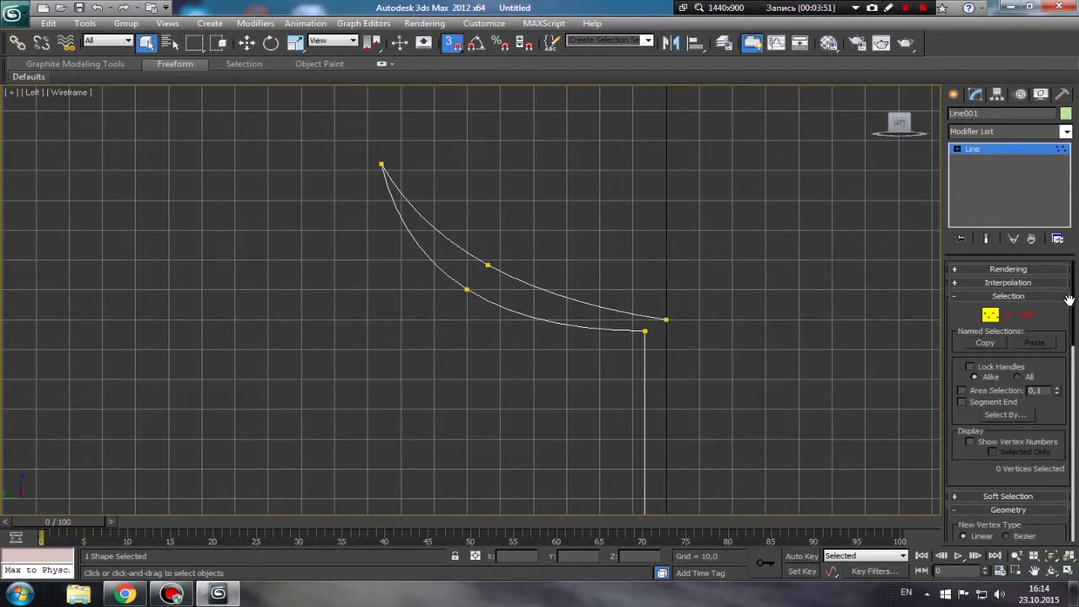
pyautogui.scroll(-2, 1076, 301)
pyautogui.scroll(-1, 1075, 301)
pyautogui.scroll(-1, 1075, 301)
pyautogui.scroll(-1, 1075, 301)
pyautogui.scroll(-1, 1018, 345)
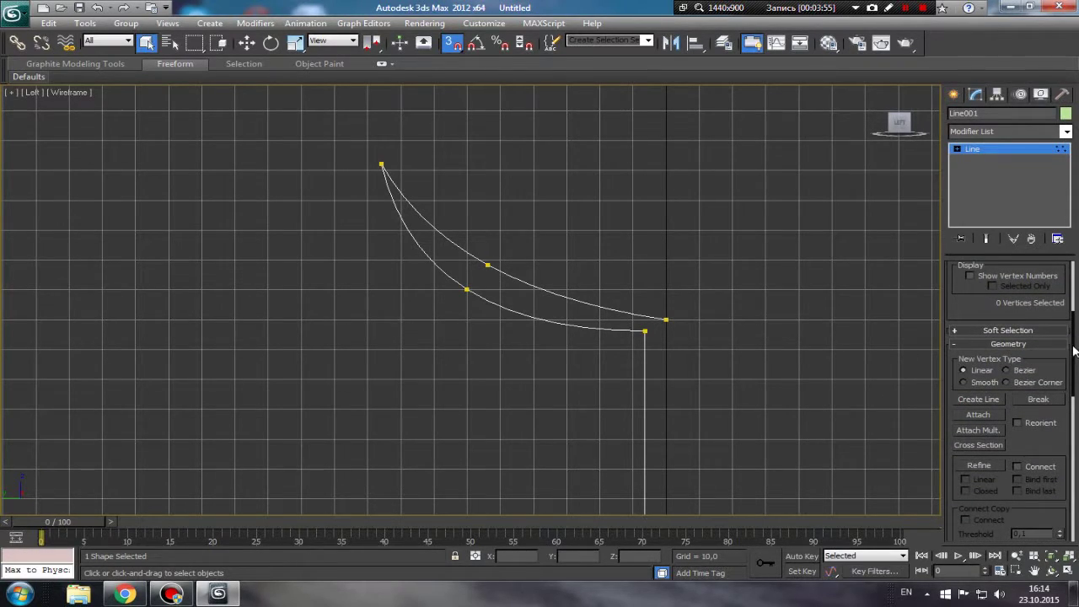
pyautogui.moveTo(1075, 352); pyautogui.dragTo(1075, 429)
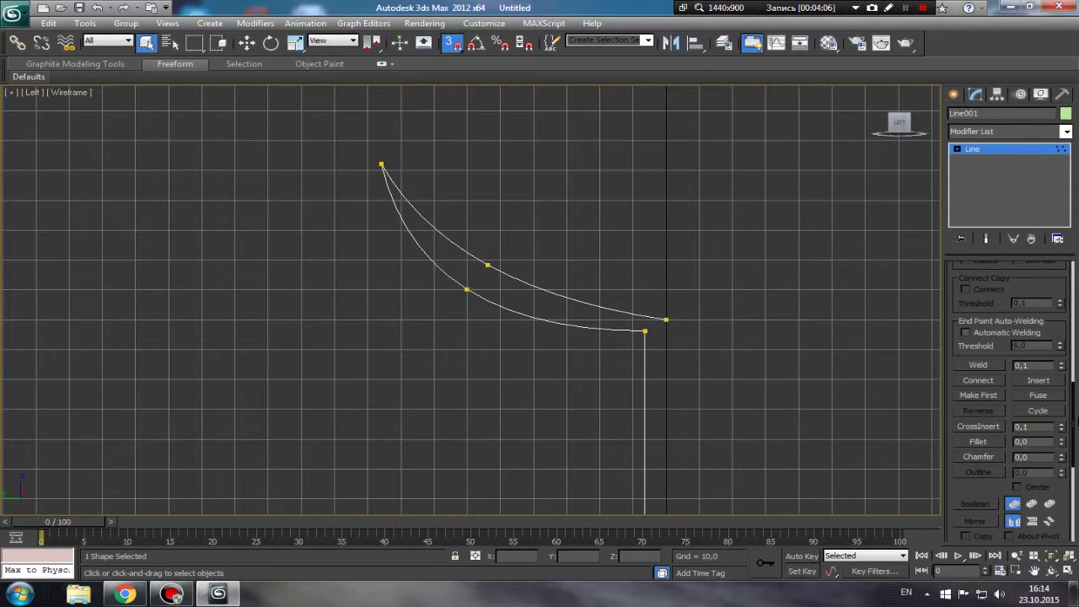
pyautogui.moveTo(1075, 411)
pyautogui.mouseDown()
pyautogui.moveTo(1074, 394)
pyautogui.moveTo(970, 318)
pyautogui.mouseUp()
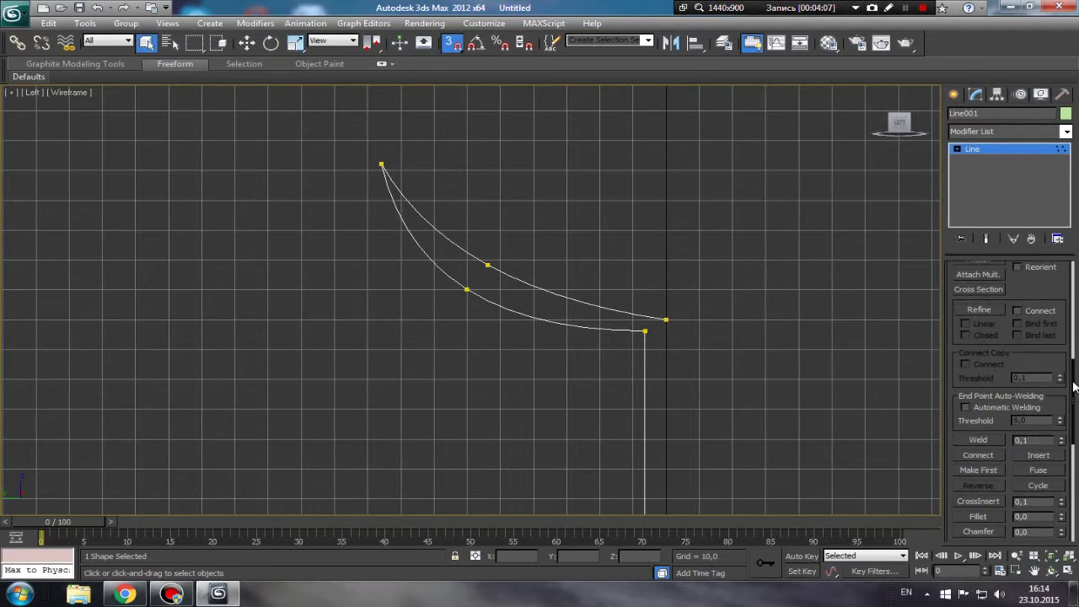
# Step: Using Refine with snapping off, add four vertices along the outer and inner bowl curves
pyautogui.click(981, 314)
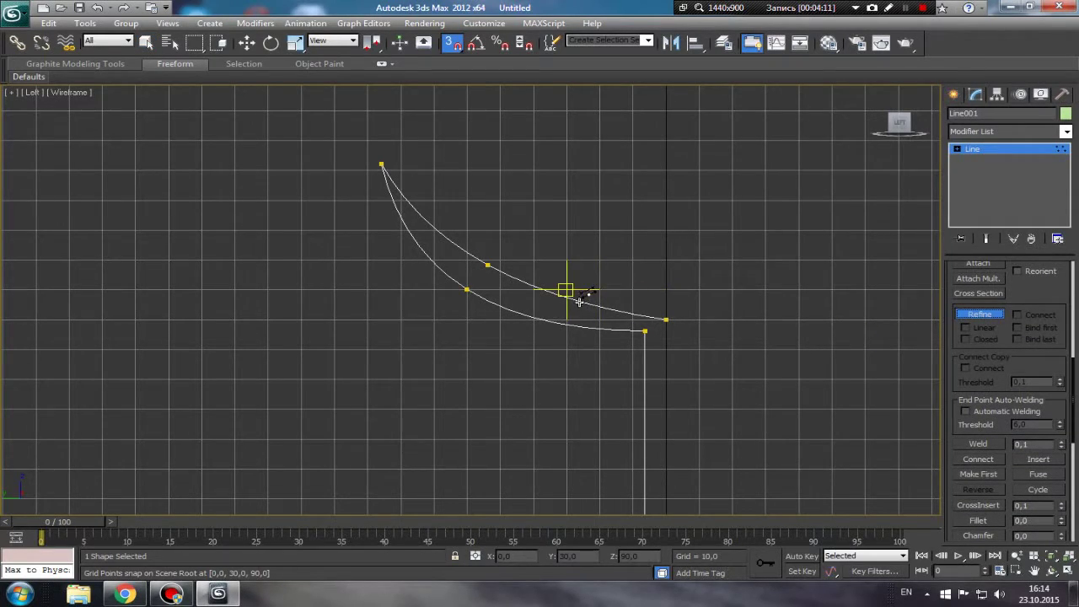
pyautogui.press('s')
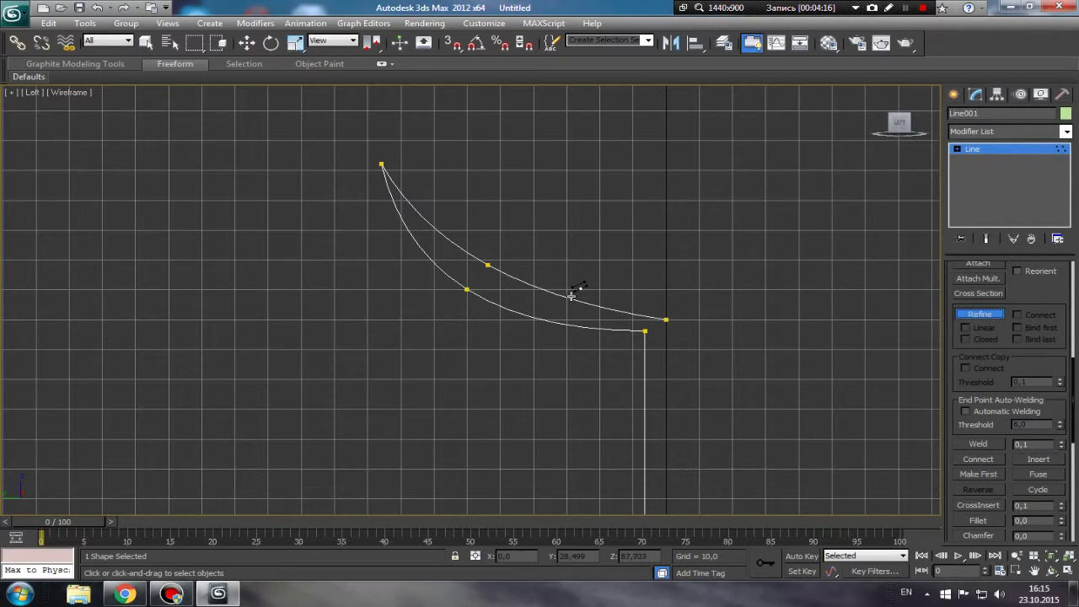
pyautogui.click(571, 299)
pyautogui.click(538, 319)
pyautogui.click(414, 221)
pyautogui.click(431, 216)
# Step: Add two vertices on the lower base curve, then exit Refine
pyautogui.moveTo(588, 395); pyautogui.dragTo(570, 285, button='middle')
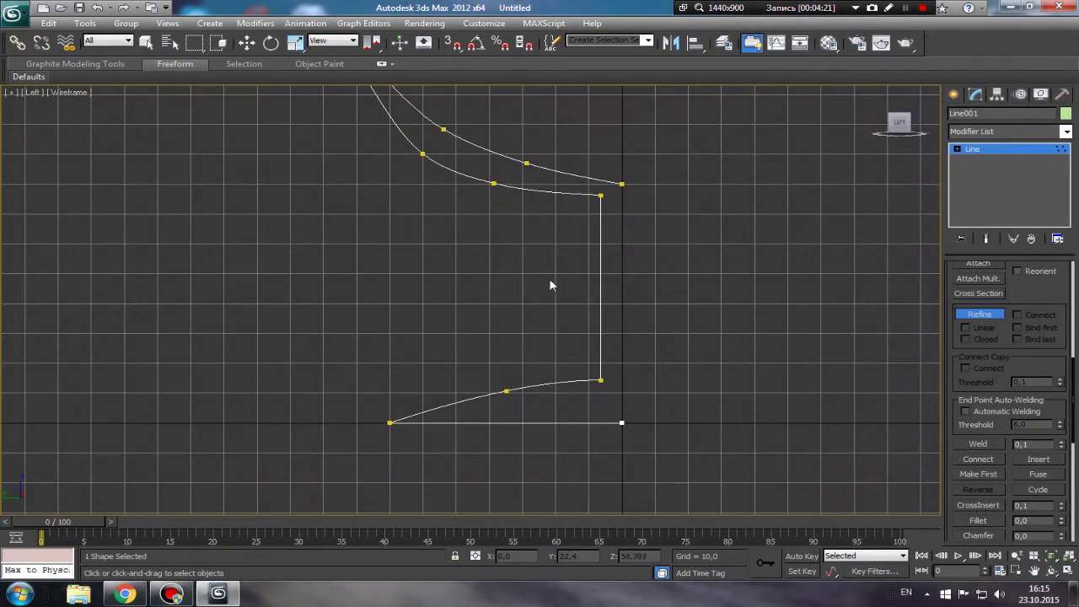
pyautogui.click(479, 336)
pyautogui.click(582, 317)
pyautogui.moveTo(482, 289)
pyautogui.mouseDown(button='middle')
pyautogui.moveTo(499, 267)
pyautogui.moveTo(534, 359)
pyautogui.mouseUp(button='middle')
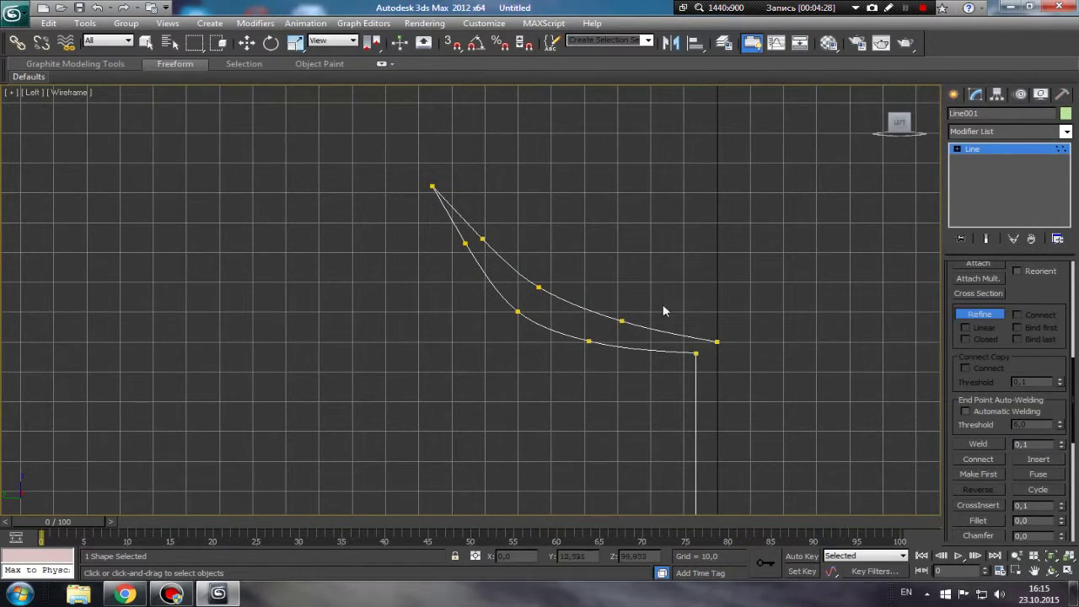
pyautogui.rightClick(715, 340)
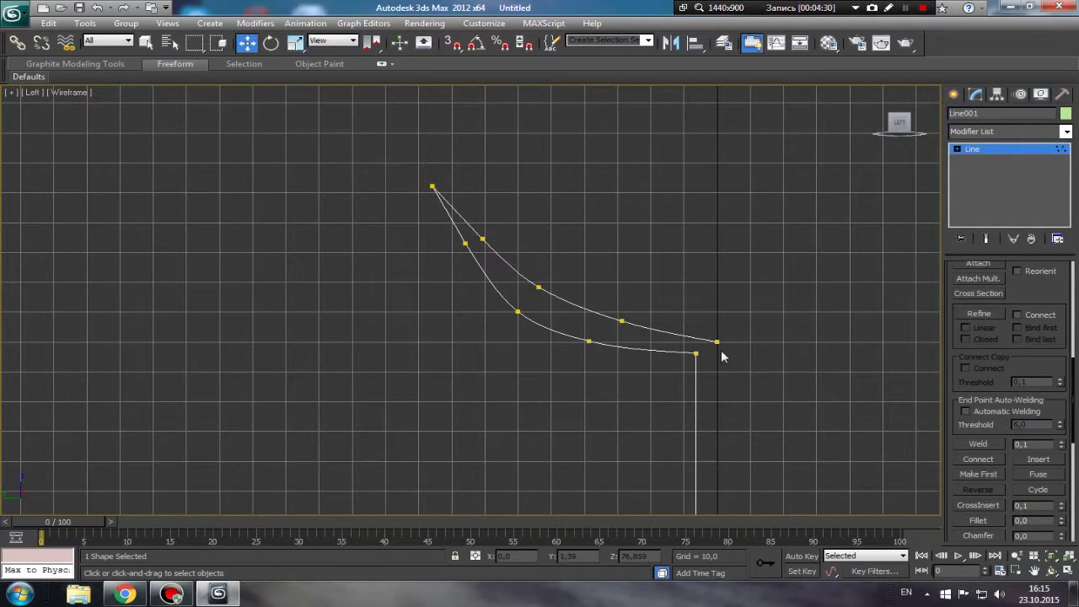
# Step: Raise the outer bowl curve's end vertex, add a vertex, and smooth its Bezier tangents
pyautogui.click(715, 342)
pyautogui.moveTo(721, 295); pyautogui.dragTo(715, 277)
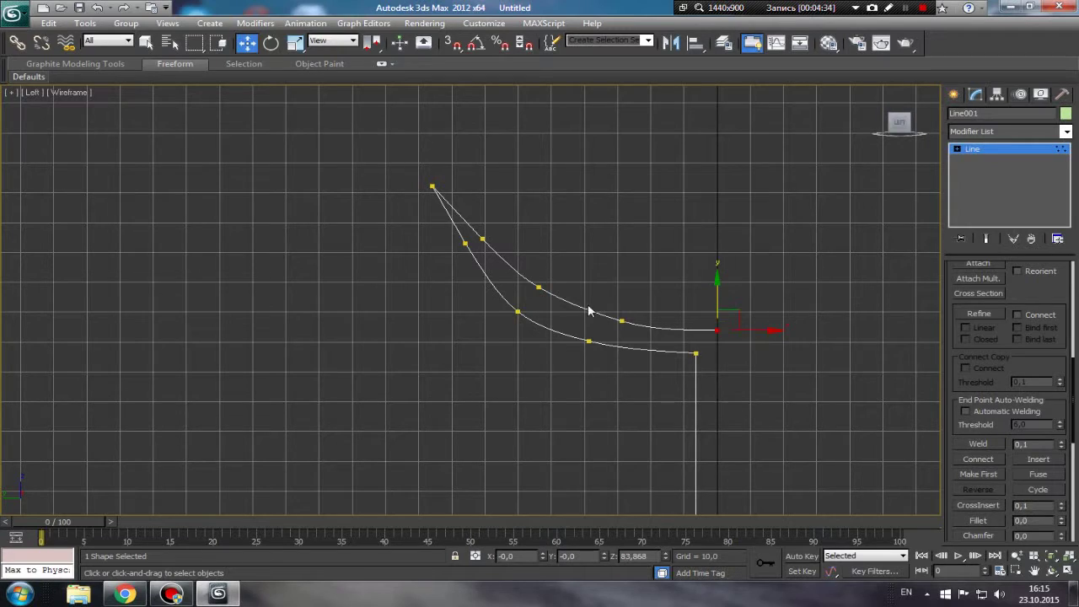
pyautogui.click(537, 287)
pyautogui.click(621, 323)
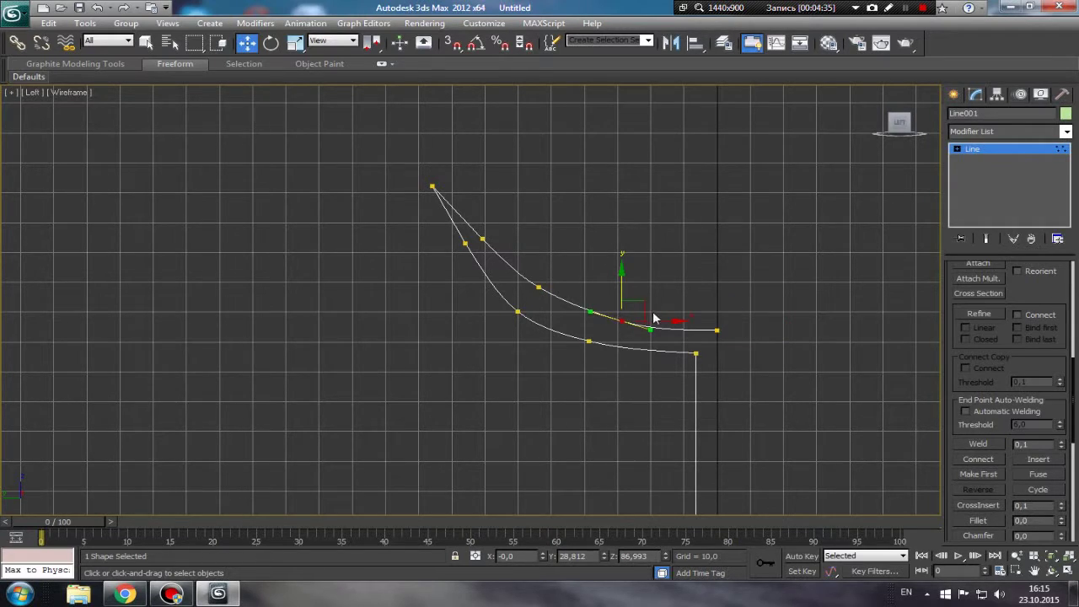
pyautogui.moveTo(640, 307); pyautogui.dragTo(631, 305)
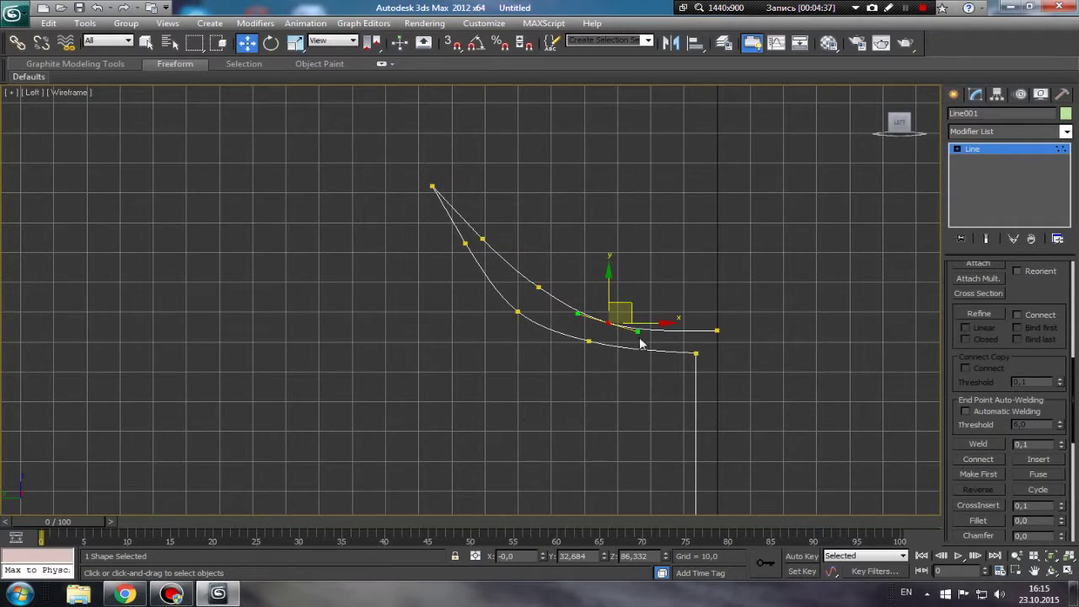
pyautogui.moveTo(636, 333); pyautogui.dragTo(642, 339)
pyautogui.moveTo(641, 337)
pyautogui.mouseDown()
pyautogui.moveTo(640, 325)
pyautogui.moveTo(631, 332)
pyautogui.mouseUp()
pyautogui.moveTo(579, 316); pyautogui.dragTo(569, 312)
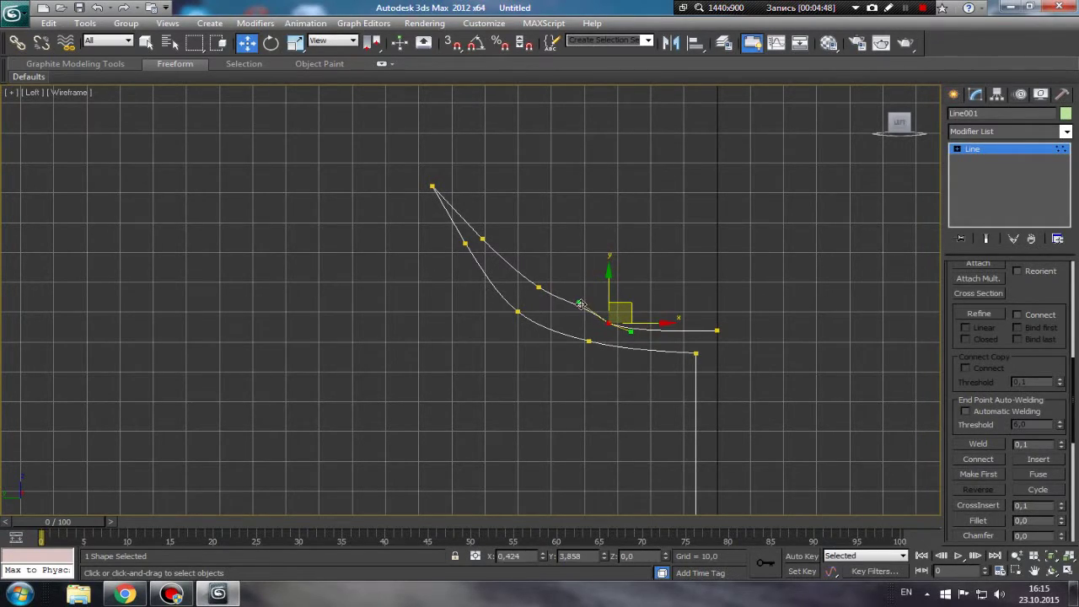
# Step: Nudge the upper bowl vertex and the profile's top endpoint to smooth the rim
pyautogui.click(518, 313)
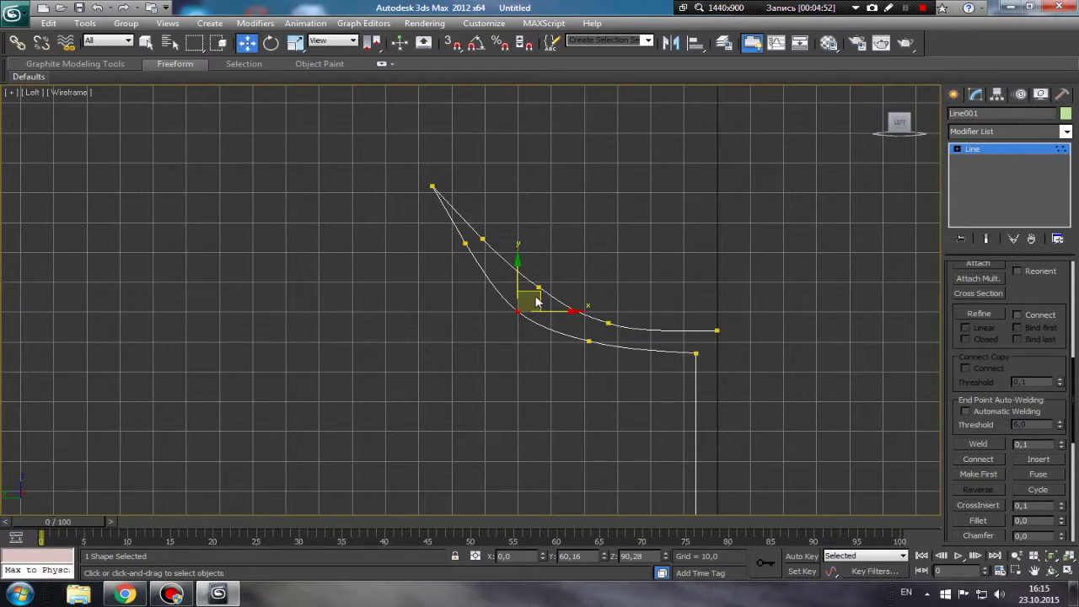
pyautogui.click(537, 290)
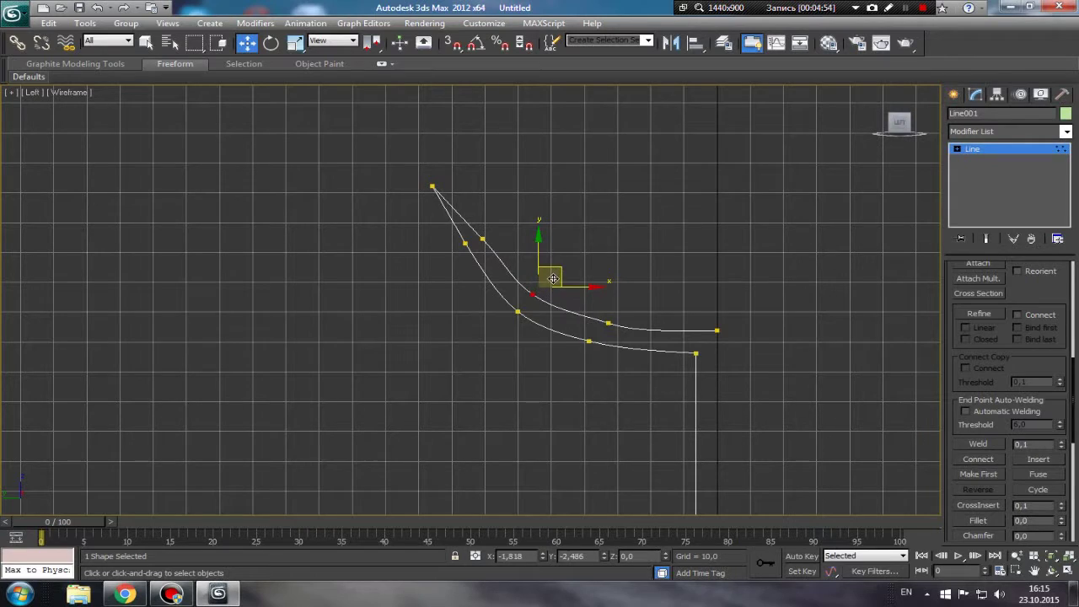
pyautogui.click(481, 240)
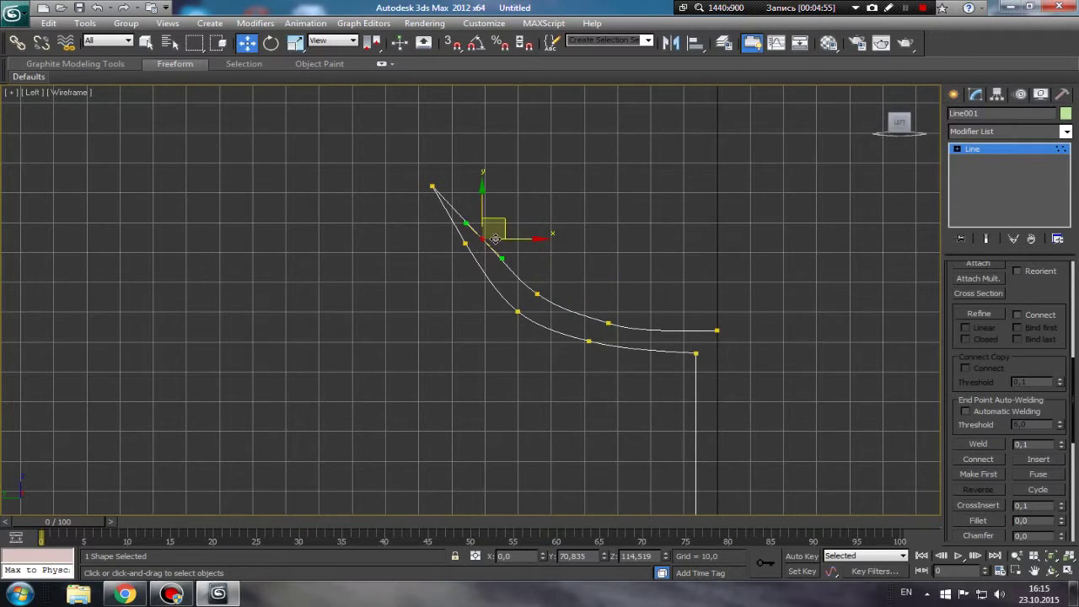
pyautogui.moveTo(502, 222); pyautogui.dragTo(501, 226)
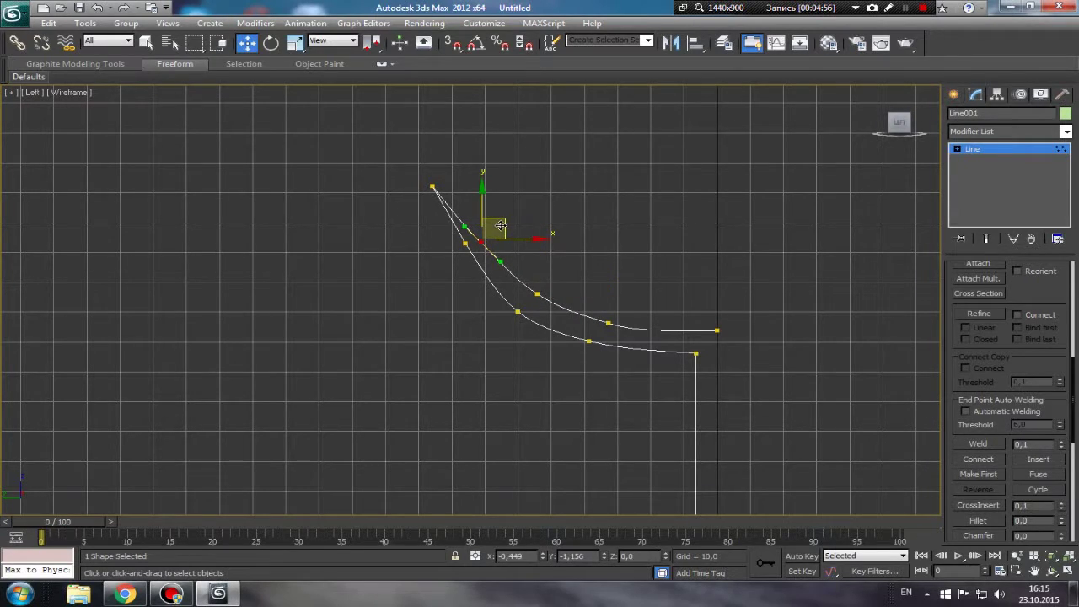
pyautogui.click(432, 187)
pyautogui.moveTo(456, 174); pyautogui.dragTo(471, 179)
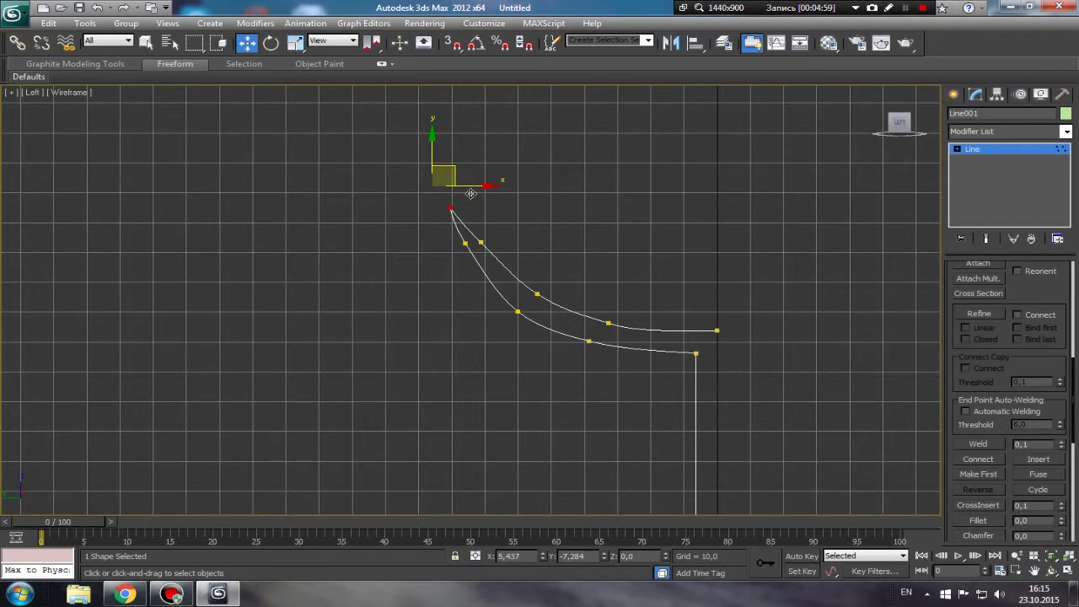
pyautogui.moveTo(471, 180); pyautogui.dragTo(468, 179)
pyautogui.click(518, 313)
# Step: Nudge a base-curve vertex slightly right and down, then leave Vertex sub-object level
pyautogui.moveTo(593, 366); pyautogui.dragTo(581, 270, button='middle')
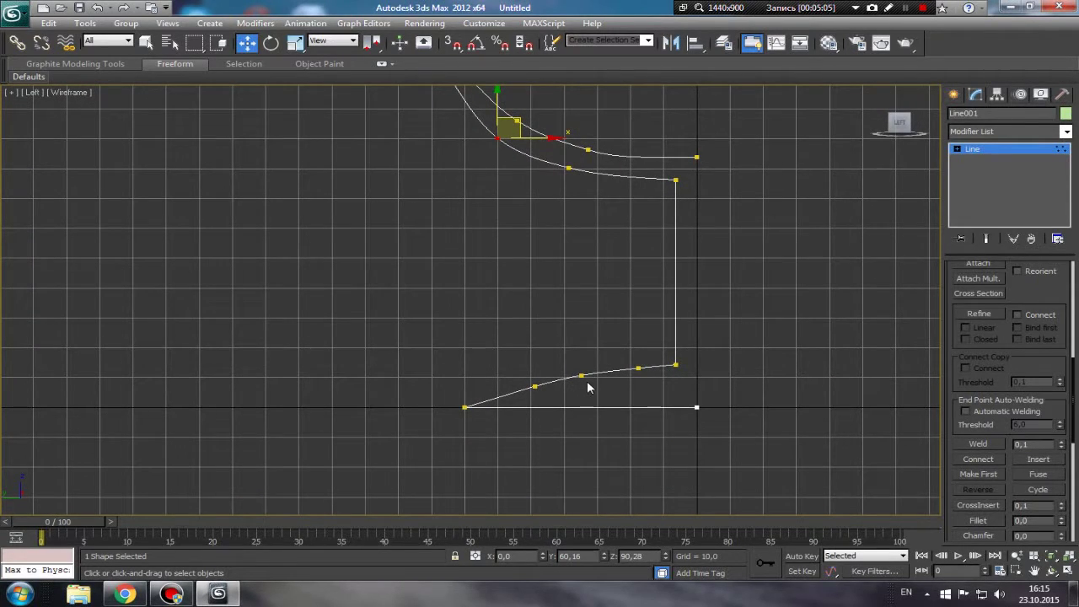
pyautogui.click(534, 387)
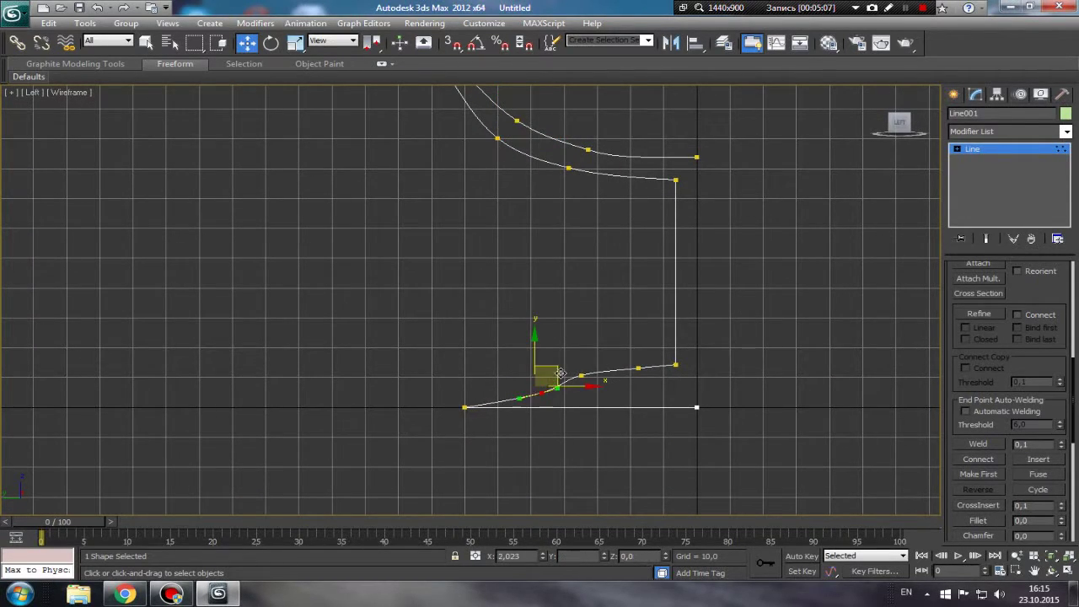
pyautogui.click(582, 376)
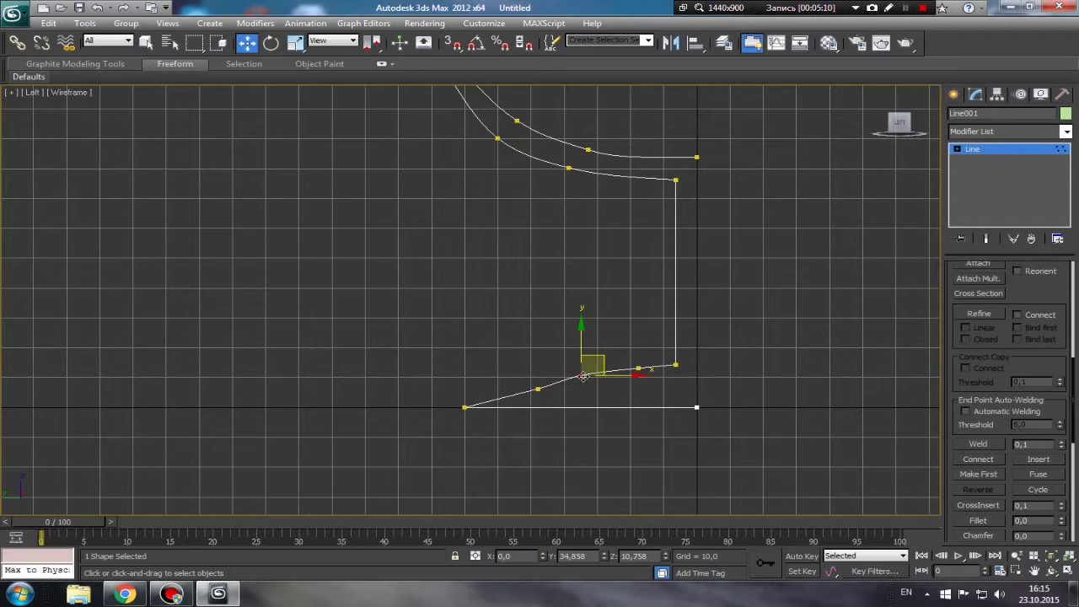
pyautogui.moveTo(603, 360); pyautogui.dragTo(610, 363)
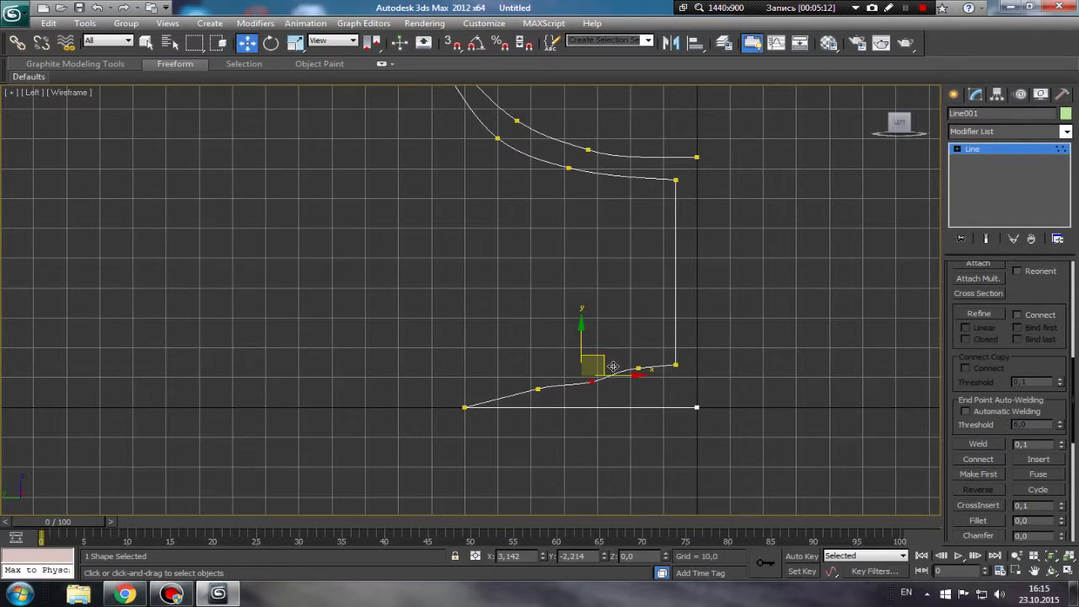
pyautogui.moveTo(703, 178); pyautogui.dragTo(618, 275, button='middle')
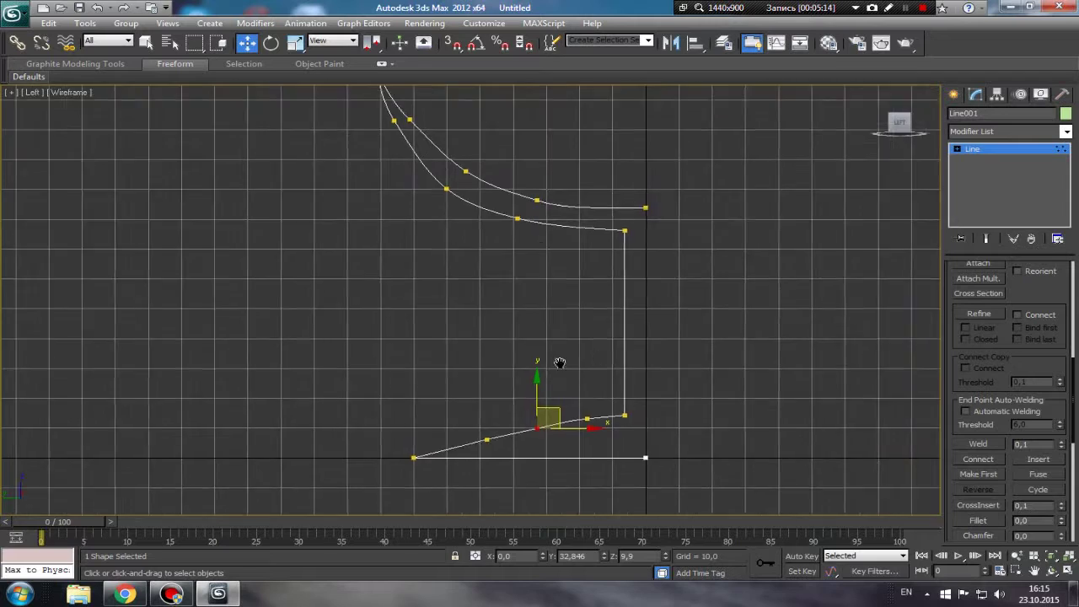
pyautogui.click(615, 253)
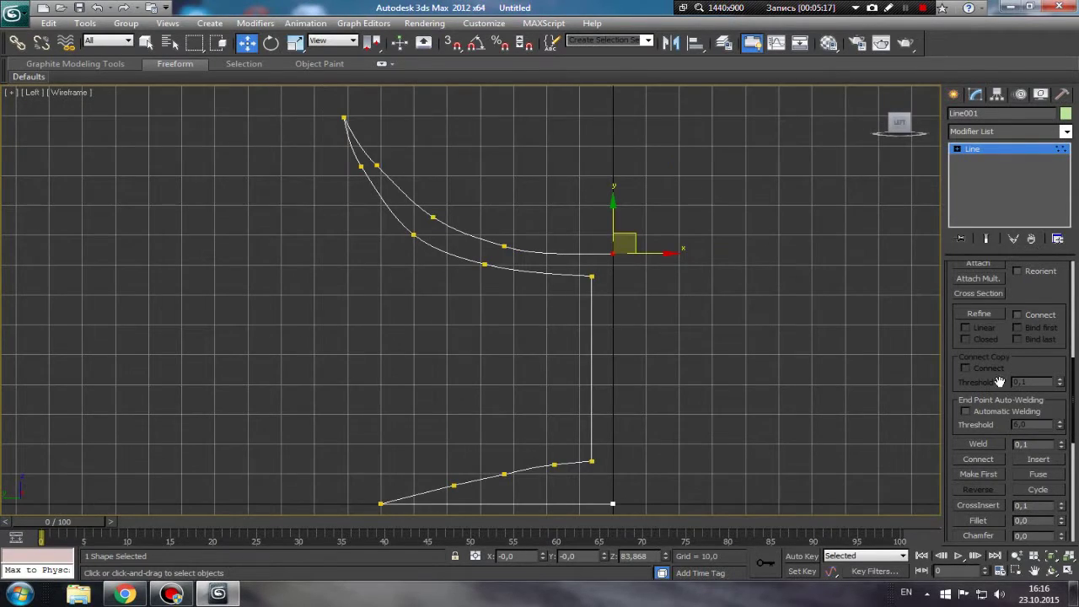
pyautogui.moveTo(1073, 382); pyautogui.dragTo(1076, 282)
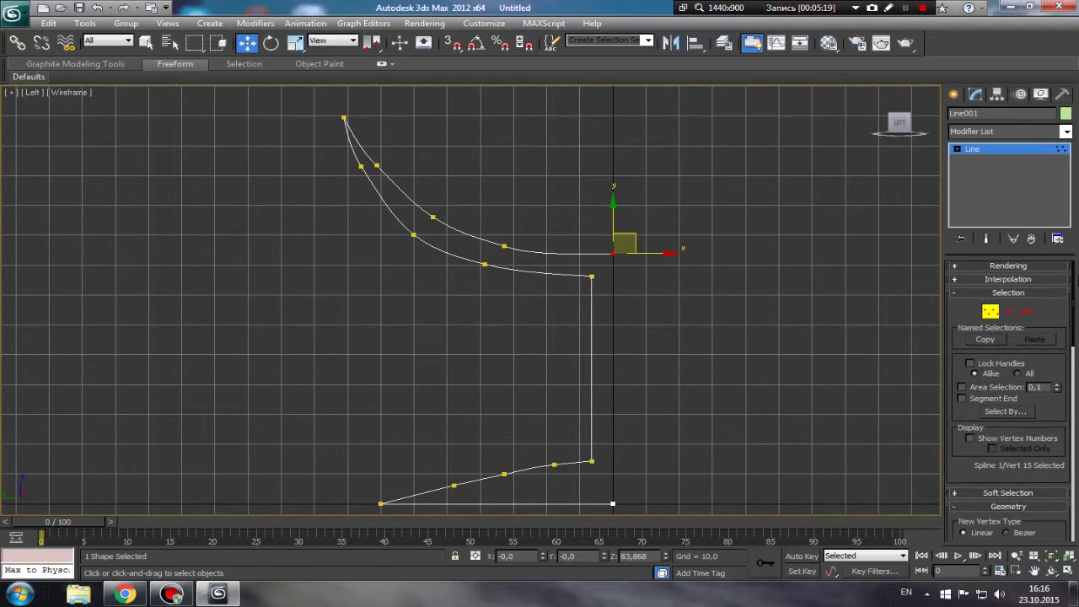
pyautogui.click(990, 313)
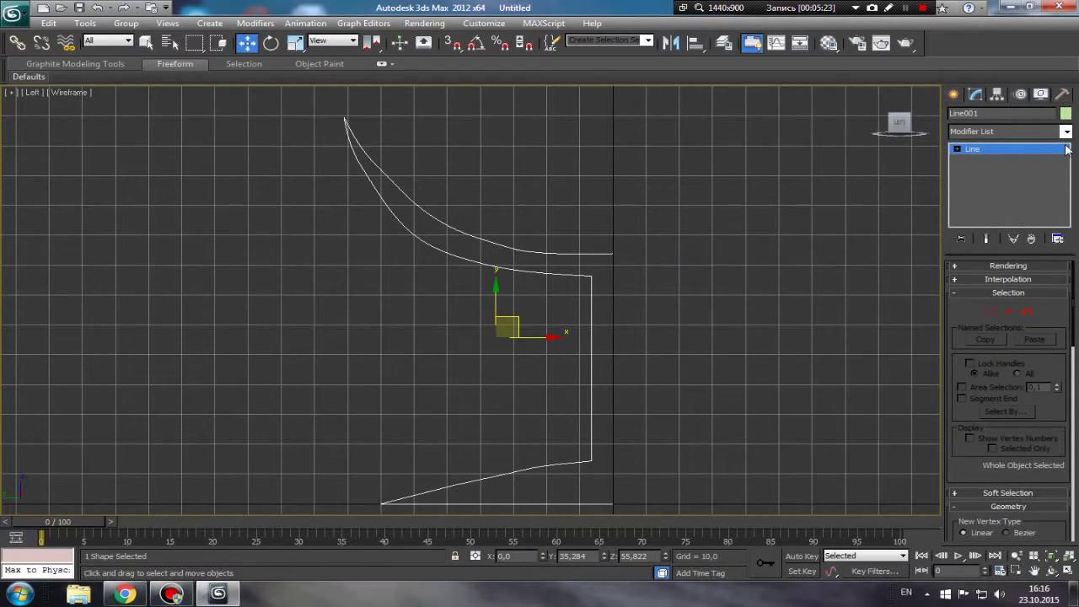
pyautogui.click(1066, 132)
# Step: Apply a Lathe modifier to the profile and orbit to inspect the goblet
pyautogui.moveTo(1068, 165); pyautogui.dragTo(1069, 272)
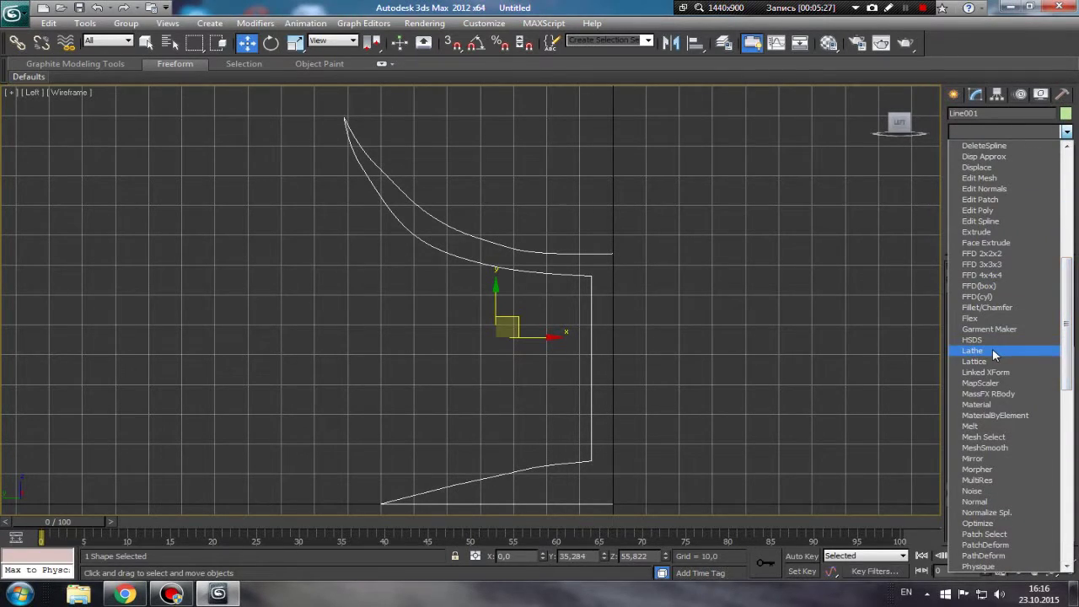
pyautogui.click(992, 349)
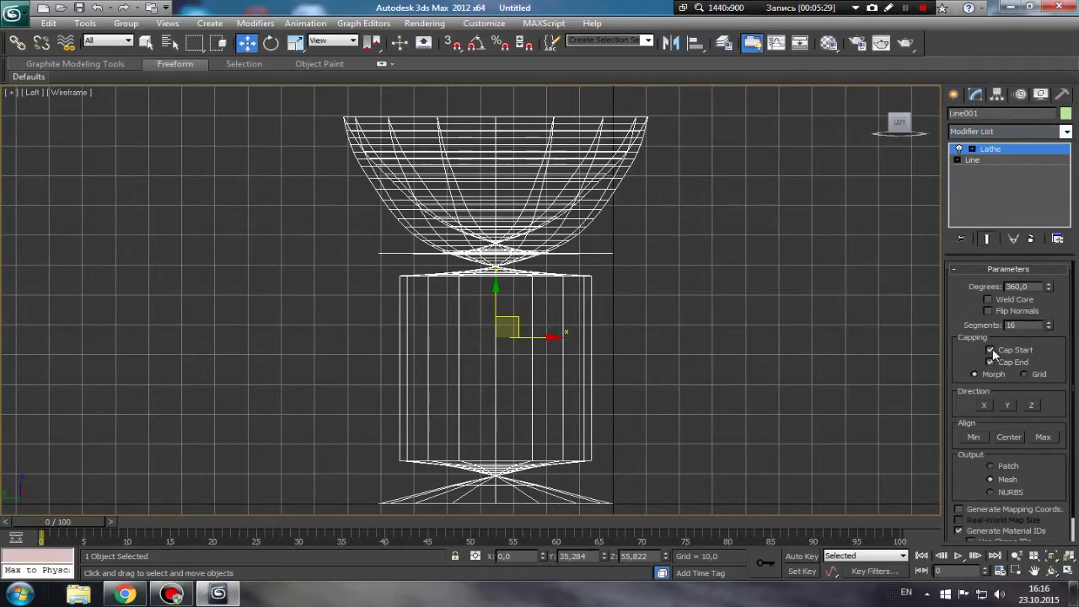
pyautogui.moveTo(624, 299)
pyautogui.keyDown('alt'); pyautogui.mouseDown(button='middle')
pyautogui.moveTo(607, 308)
pyautogui.moveTo(562, 286)
pyautogui.moveTo(574, 338)
pyautogui.moveTo(593, 345)
pyautogui.mouseUp(button='middle'); pyautogui.keyUp('alt')
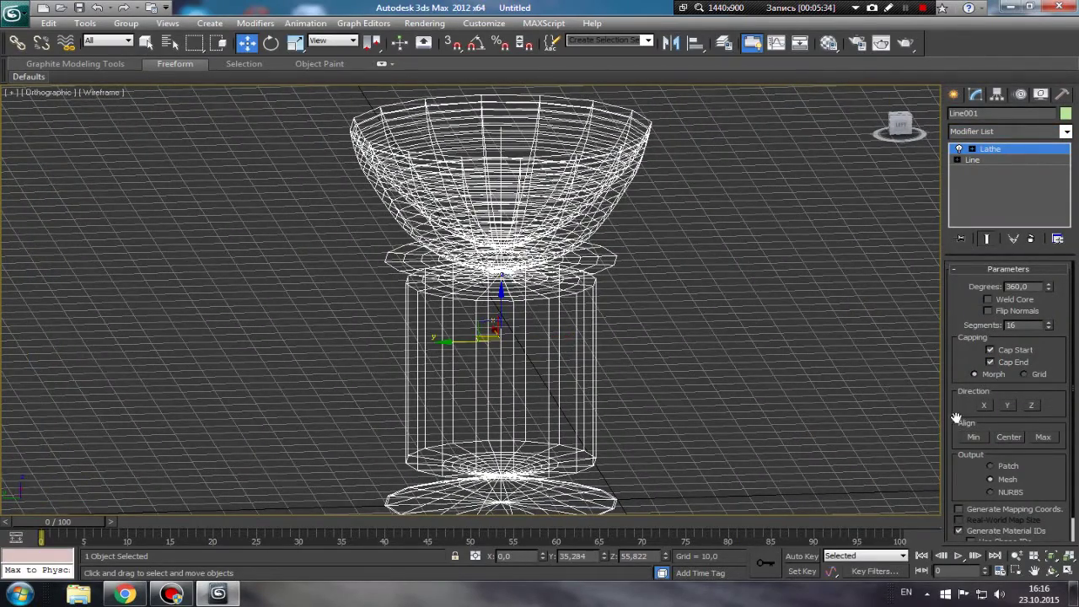
pyautogui.click(900, 125)
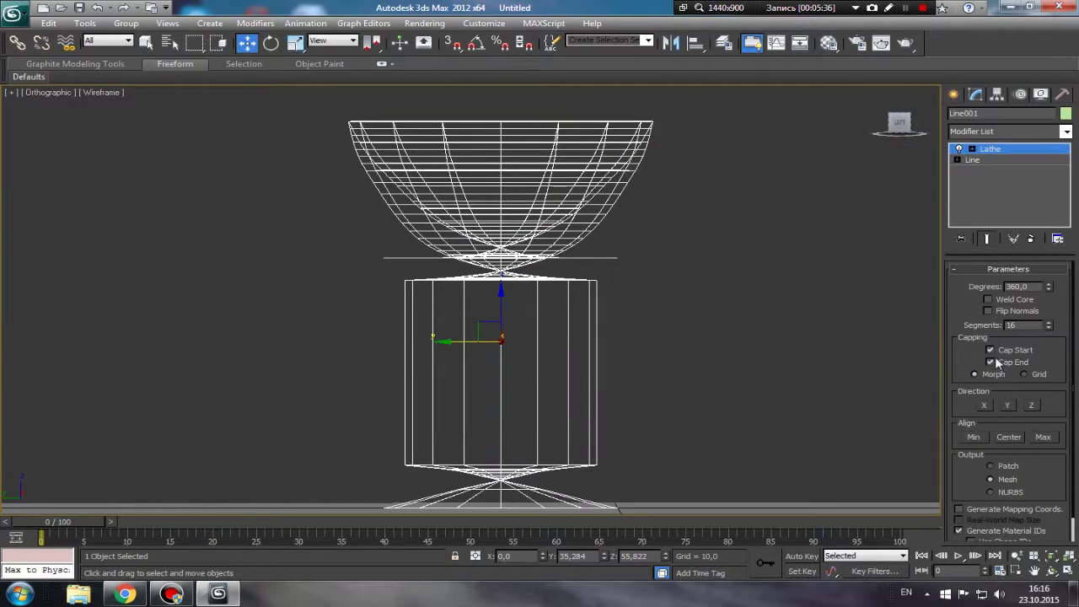
pyautogui.moveTo(1078, 316); pyautogui.dragTo(1077, 366)
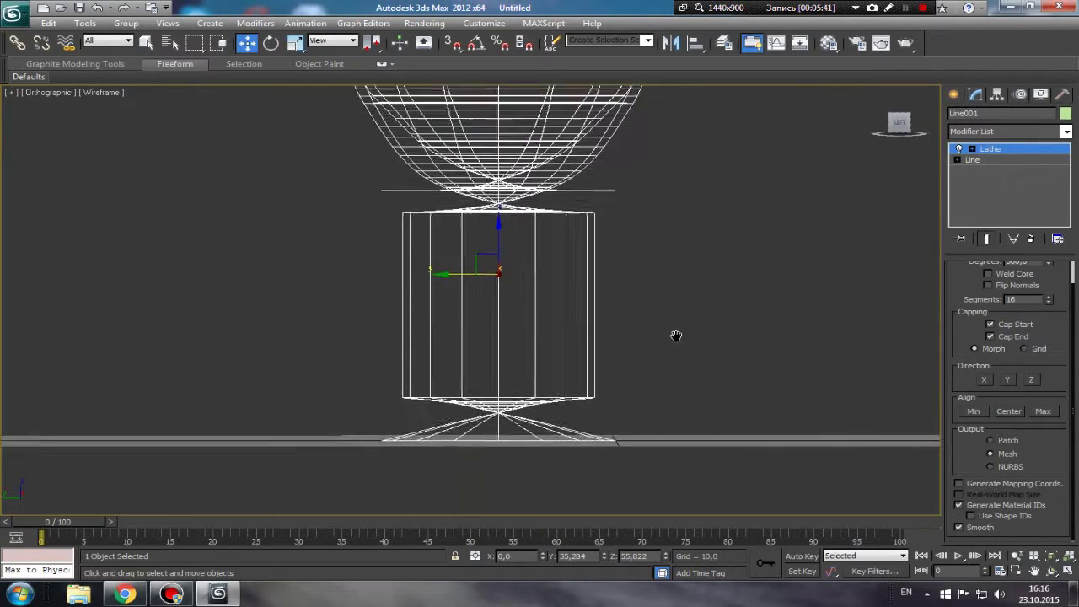
pyautogui.scroll(-2, 579, 360)
pyautogui.moveTo(578, 360); pyautogui.dragTo(585, 379, button='middle')
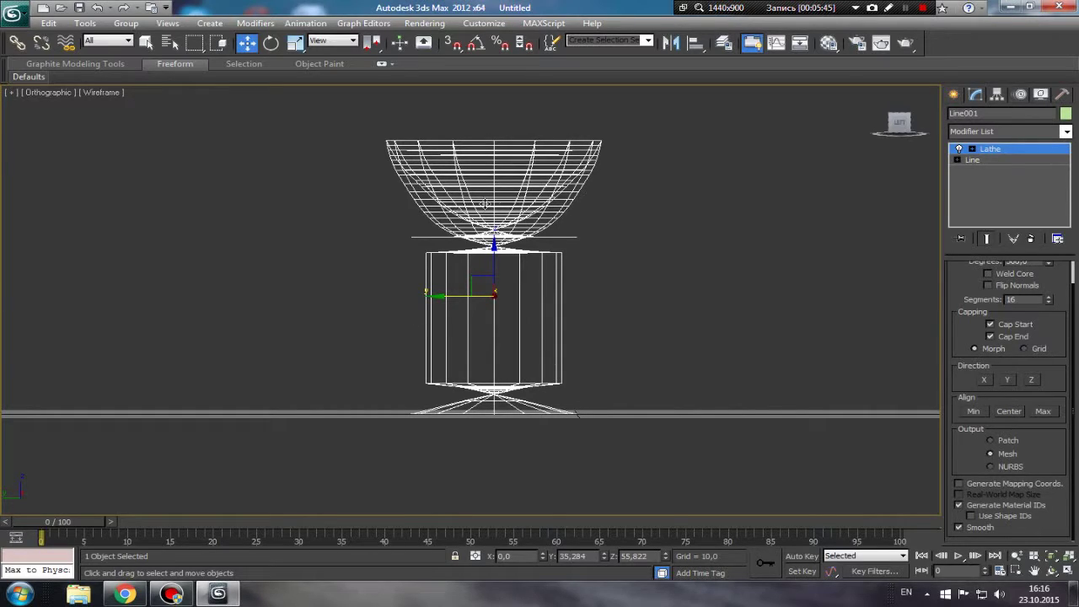
pyautogui.moveTo(490, 315); pyautogui.dragTo(489, 372, button='middle')
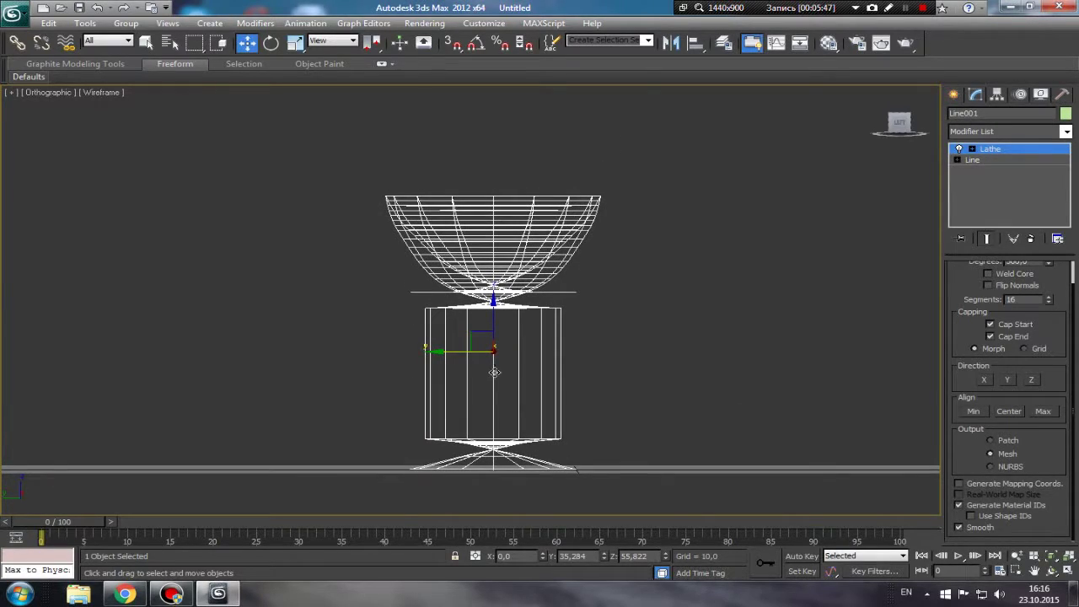
# Step: Set the Lathe direction to Y and the alignment to Max
pyautogui.click(1012, 380)
pyautogui.click(1011, 380)
pyautogui.moveTo(716, 450); pyautogui.dragTo(729, 435, button='middle')
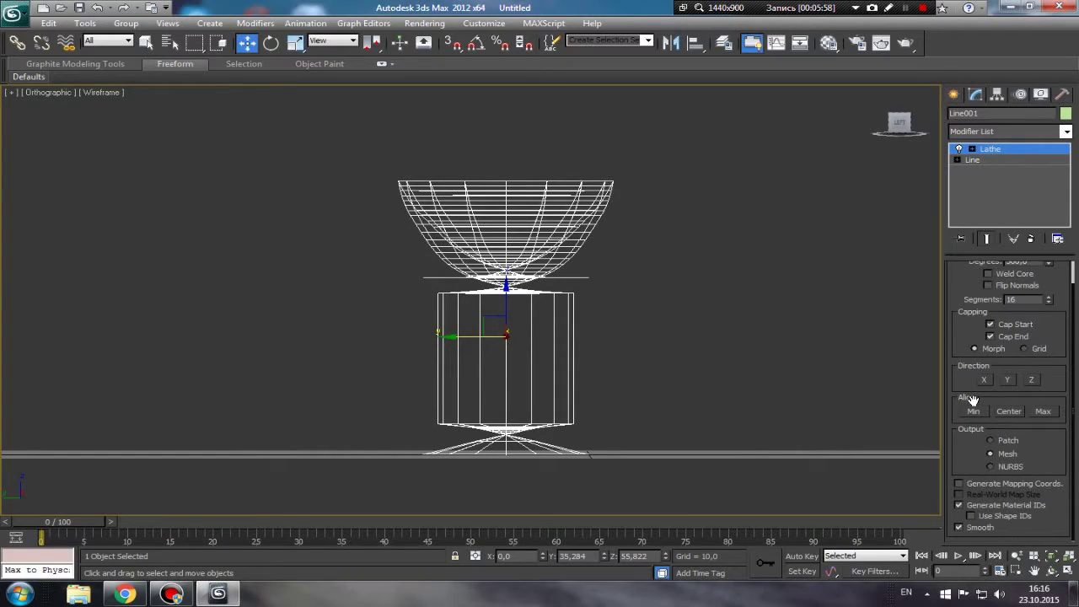
pyautogui.click(1044, 411)
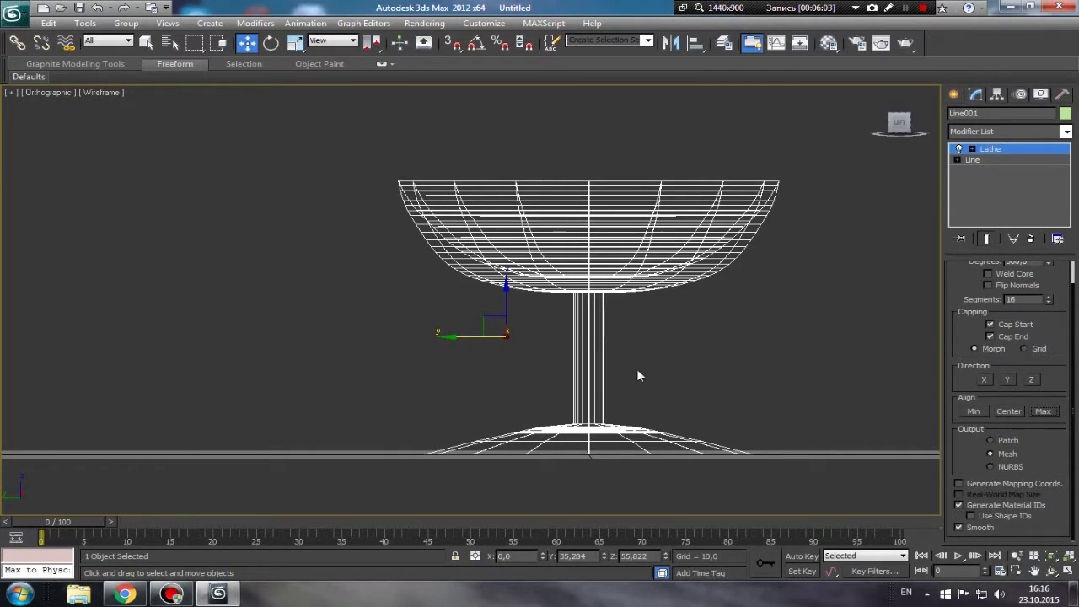
# Step: Maximize the Perspective viewport and frame the whole goblet in view
pyautogui.keyDown('alt'); pyautogui.moveTo(643, 301); pyautogui.dragTo(613, 324, button='middle'); pyautogui.keyUp('alt')
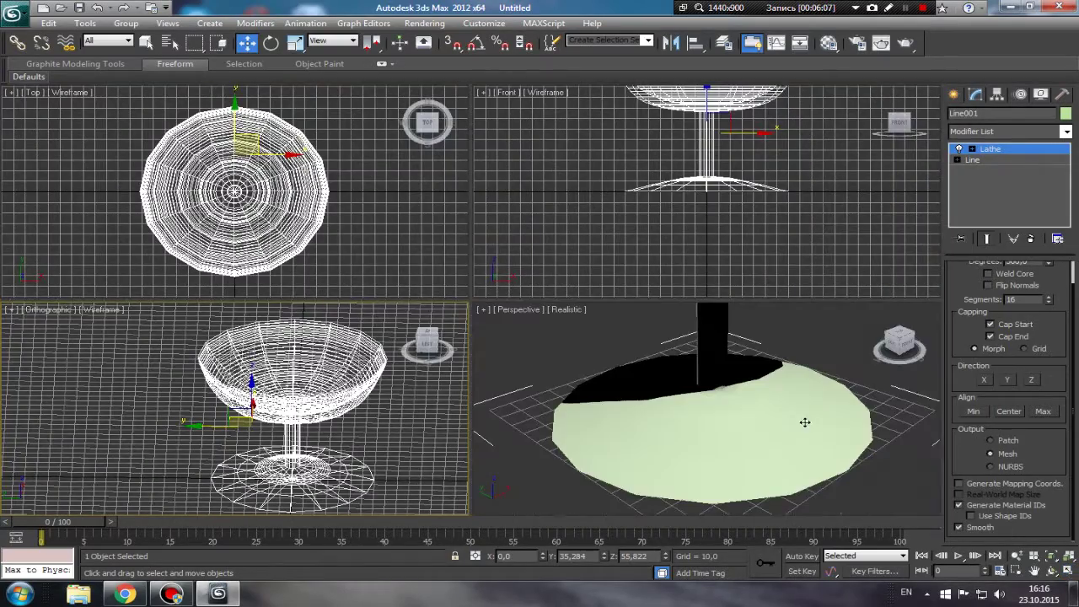
pyautogui.click(1068, 571)
pyautogui.scroll(1, 1014, 540)
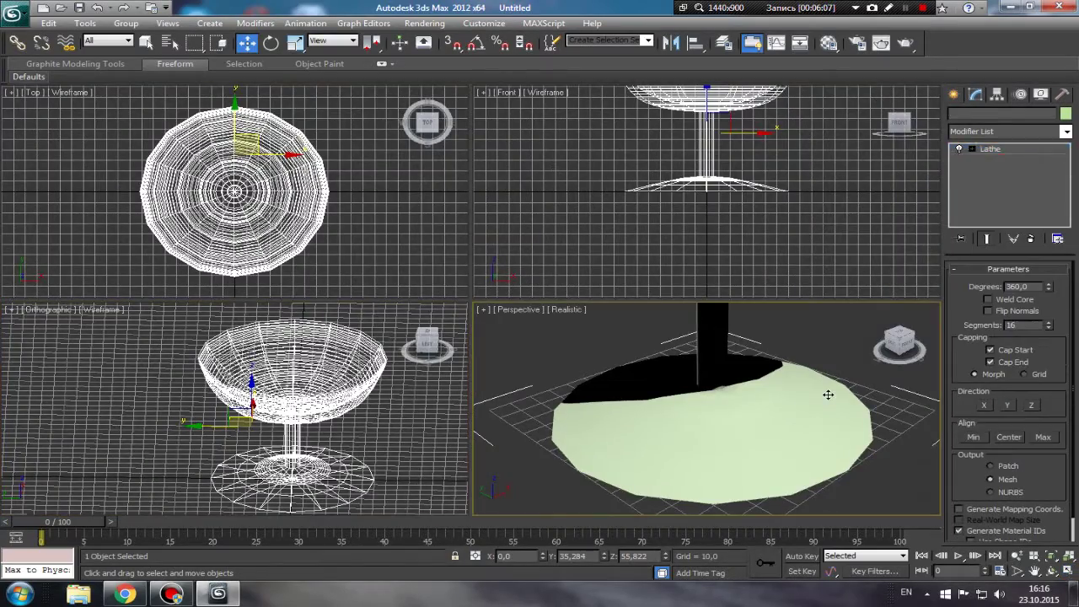
pyautogui.click(1069, 571)
pyautogui.scroll(-5, 717, 369)
pyautogui.moveTo(716, 369); pyautogui.dragTo(509, 267, button='middle')
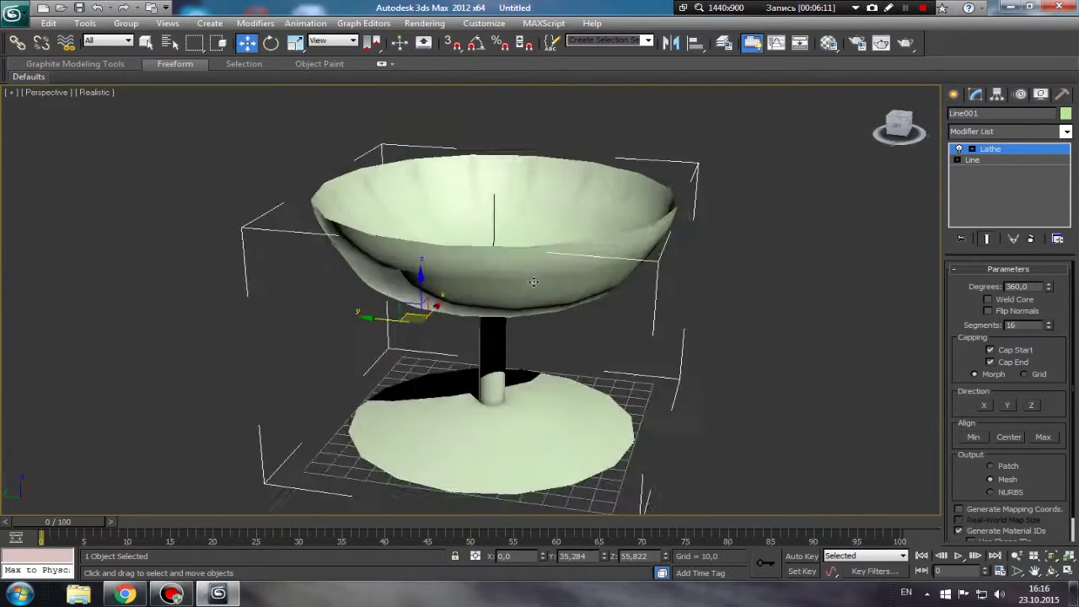
# Step: Convert the goblet to an Editable Poly and show edged faces with F4
pyautogui.rightClick(509, 267)
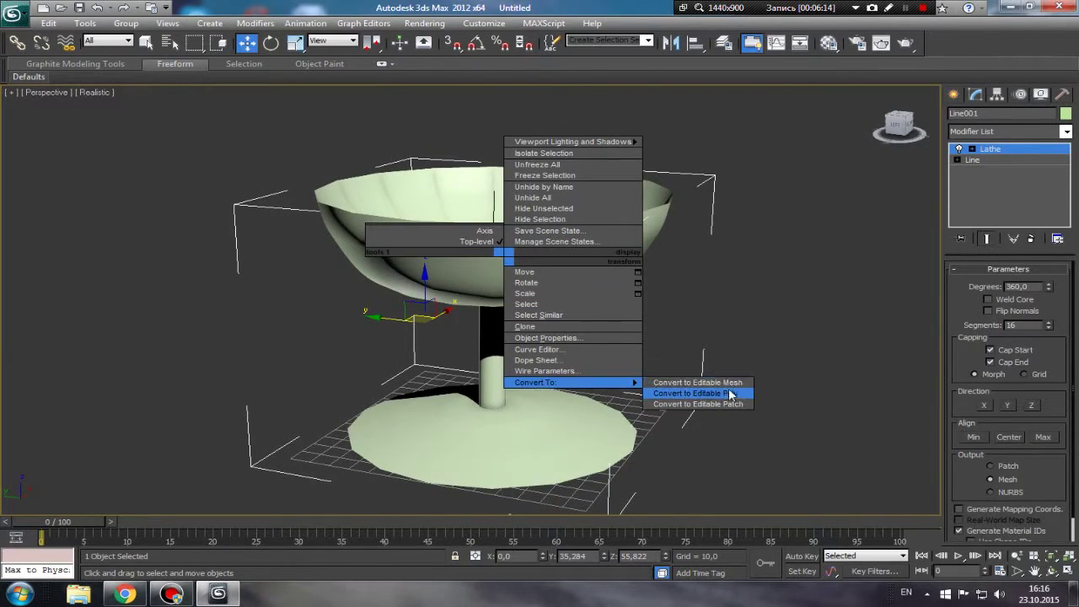
pyautogui.click(736, 391)
pyautogui.moveTo(736, 391)
pyautogui.keyDown('alt'); pyautogui.mouseDown(button='middle')
pyautogui.moveTo(549, 309)
pyautogui.moveTo(664, 320)
pyautogui.mouseUp(button='middle'); pyautogui.keyUp('alt')
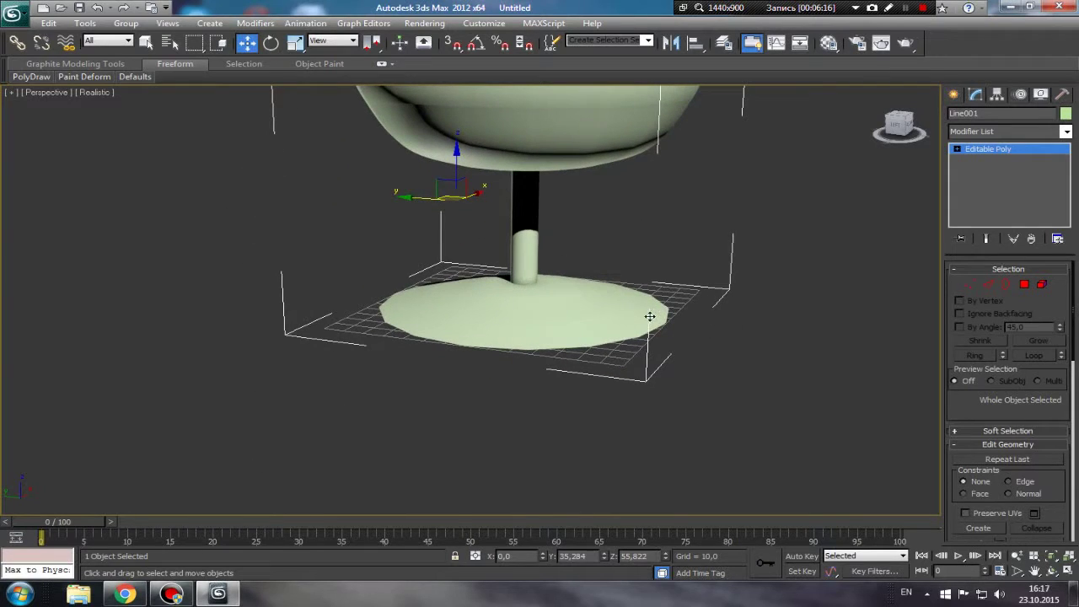
pyautogui.press('F4')
pyautogui.scroll(3, 585, 313)
pyautogui.scroll(2, 573, 321)
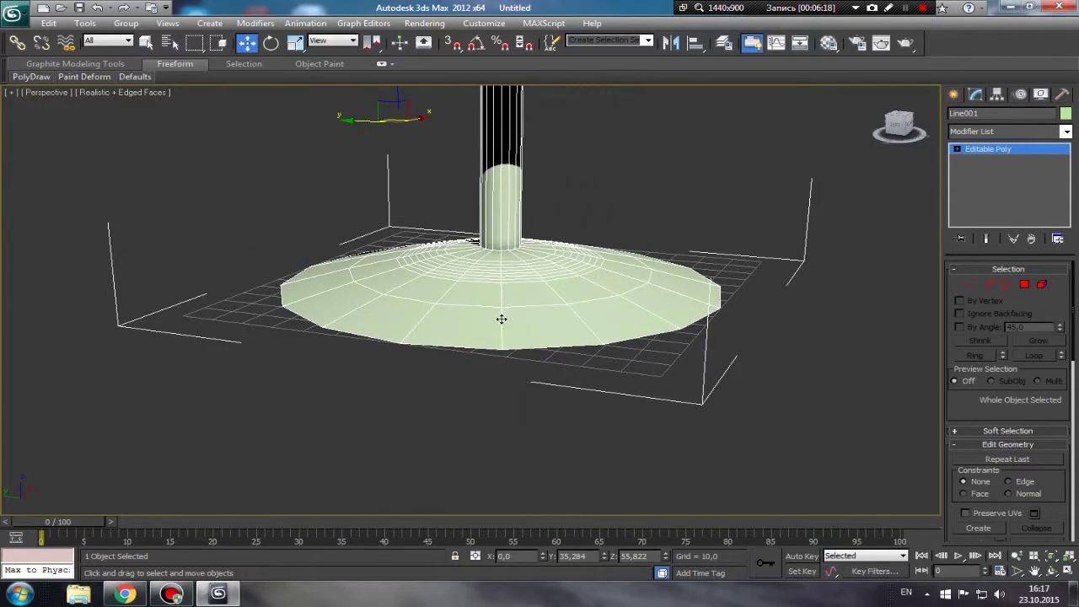
pyautogui.scroll(3, 501, 317)
pyautogui.moveTo(472, 353)
pyautogui.keyDown('alt'); pyautogui.mouseDown(button='middle')
pyautogui.moveTo(504, 343)
pyautogui.moveTo(525, 315)
pyautogui.moveTo(511, 318)
pyautogui.moveTo(501, 344)
pyautogui.mouseUp(button='middle'); pyautogui.keyUp('alt')
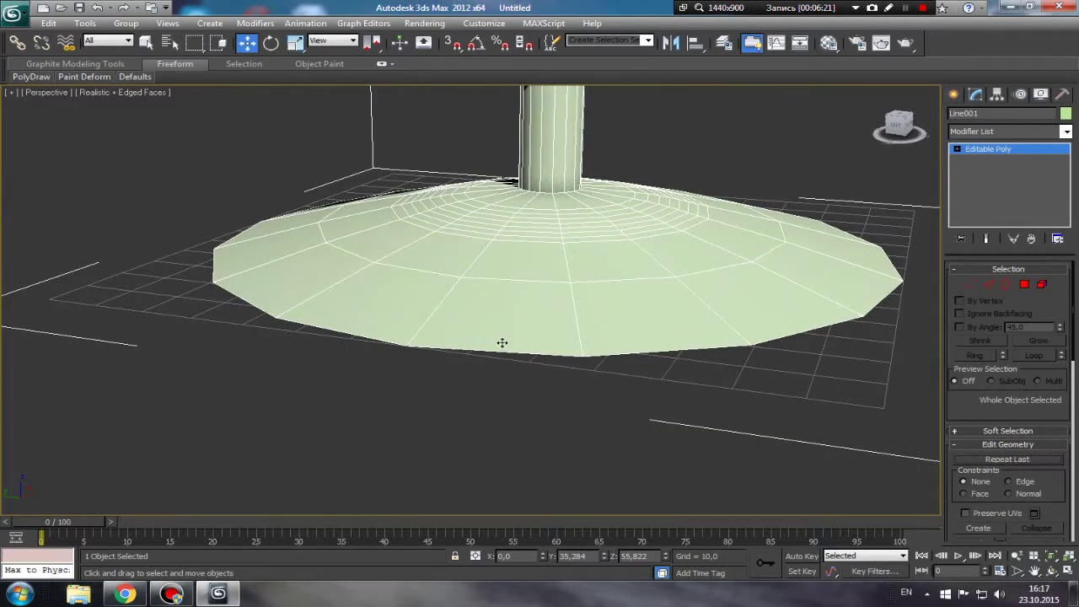
# Step: In Edge mode, select the base's outer rim loop and chamfer it
pyautogui.click(990, 285)
pyautogui.click(509, 353)
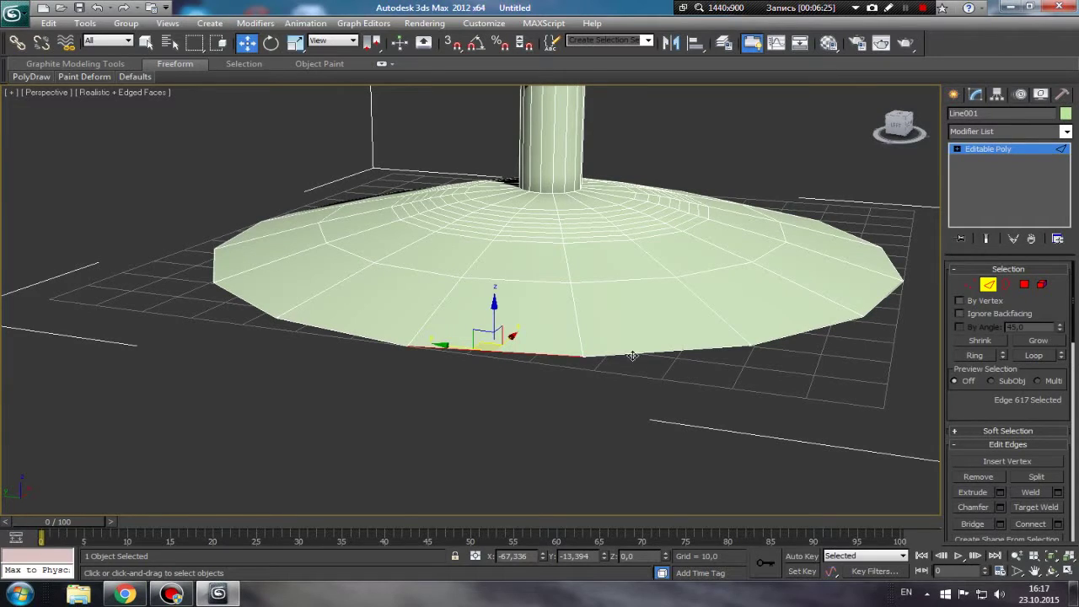
pyautogui.doubleClick(506, 353)
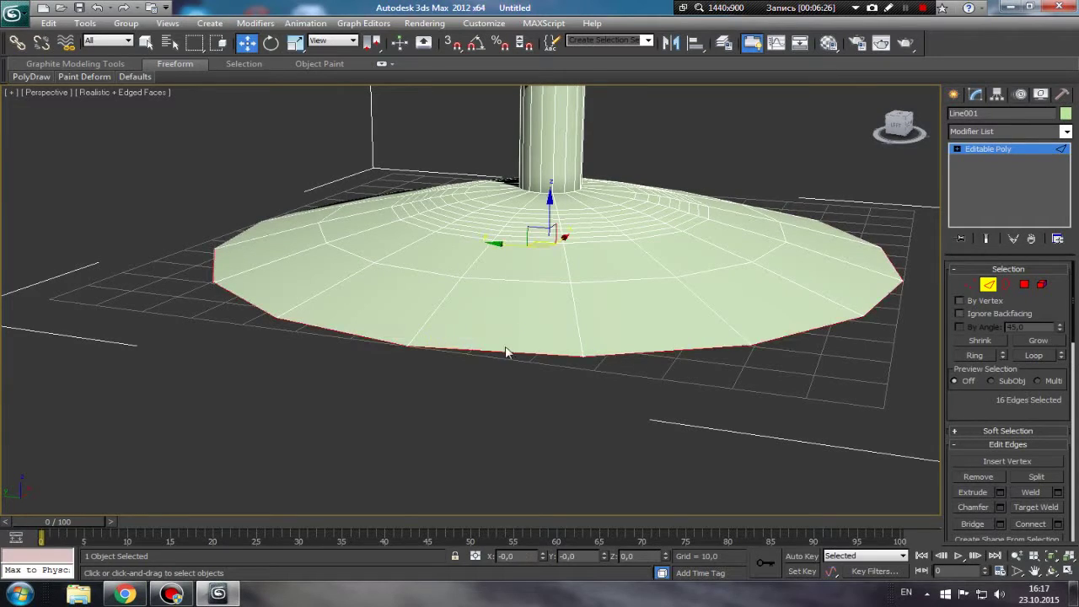
pyautogui.click(1000, 507)
pyautogui.moveTo(498, 308); pyautogui.dragTo(514, 308)
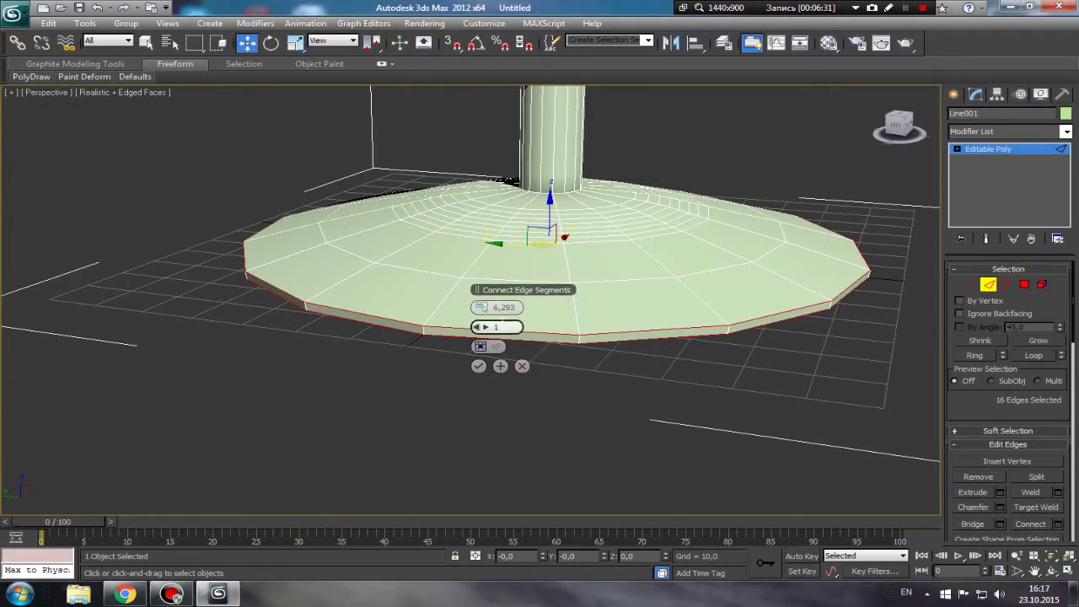
pyautogui.click(478, 366)
# Step: Select the new chamfered rim loop and scale it to about 97% in X and Y
pyautogui.click(456, 340)
pyautogui.doubleClick(405, 337)
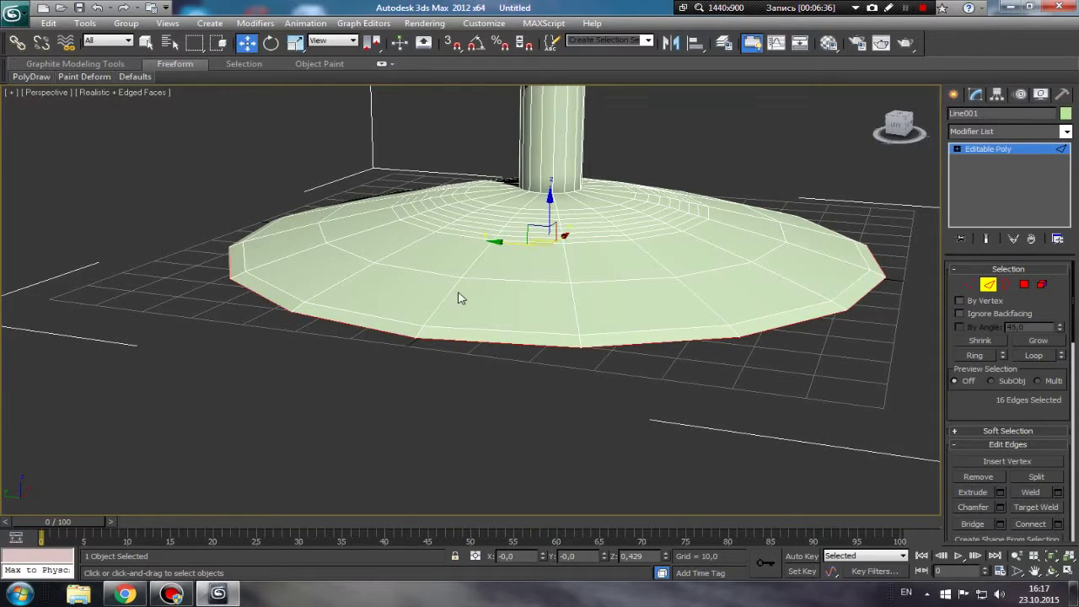
pyautogui.press('r')
pyautogui.moveTo(558, 255); pyautogui.dragTo(565, 251)
pyautogui.moveTo(561, 253); pyautogui.dragTo(559, 252)
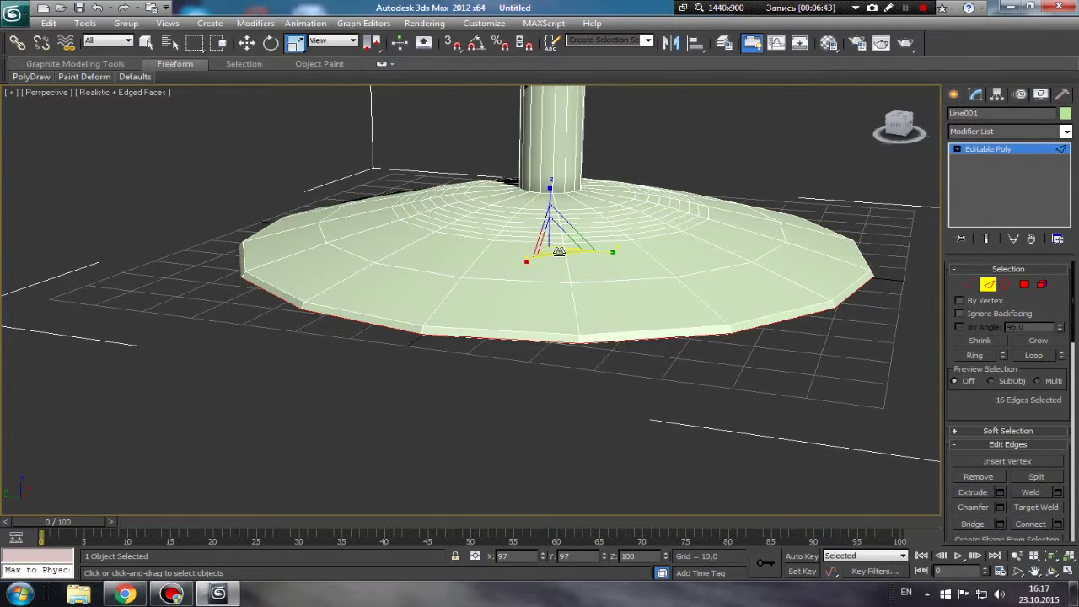
# Step: Clear the edge selection and orbit to look down into the bowl
pyautogui.moveTo(465, 335)
pyautogui.keyDown('alt'); pyautogui.mouseDown(button='middle')
pyautogui.moveTo(517, 269)
pyautogui.moveTo(489, 361)
pyautogui.moveTo(447, 300)
pyautogui.mouseUp(button='middle'); pyautogui.keyUp('alt')
pyautogui.click(517, 269)
pyautogui.scroll(-3, 508, 233)
pyautogui.click(488, 361)
pyautogui.moveTo(413, 347)
pyautogui.keyDown('alt'); pyautogui.mouseDown(button='middle')
pyautogui.moveTo(423, 315)
pyautogui.moveTo(470, 306)
pyautogui.moveTo(554, 224)
pyautogui.moveTo(445, 287)
pyautogui.mouseUp(button='middle'); pyautogui.keyUp('alt')
pyautogui.click(554, 223)
# Step: In Polygon mode, orbit under the base and start selecting the underside fan polygons
pyautogui.click(1026, 285)
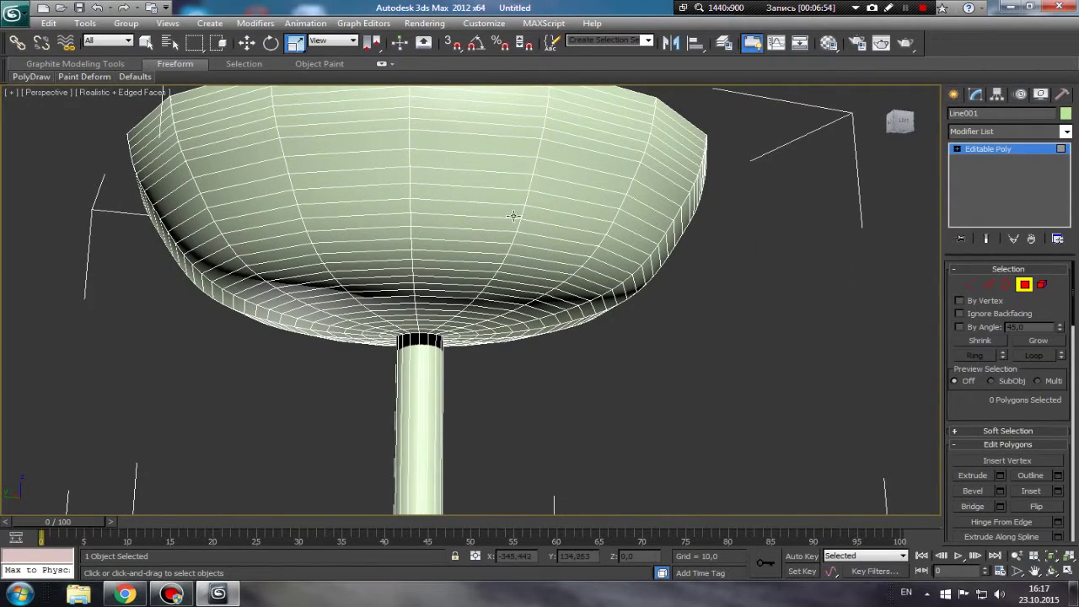
pyautogui.click(468, 215)
pyautogui.moveTo(468, 216)
pyautogui.keyDown('alt'); pyautogui.mouseDown(button='middle')
pyautogui.moveTo(557, 234)
pyautogui.moveTo(488, 281)
pyautogui.moveTo(473, 362)
pyautogui.moveTo(497, 316)
pyautogui.moveTo(494, 291)
pyautogui.mouseUp(button='middle'); pyautogui.keyUp('alt')
pyautogui.scroll(-5, 513, 269)
pyautogui.scroll(-3, 512, 269)
pyautogui.click(468, 341)
pyautogui.keyDown('ctrl'); pyautogui.click(493, 287); pyautogui.keyUp('ctrl')
pyautogui.keyDown('ctrl'); pyautogui.click(536, 287); pyautogui.keyUp('ctrl')
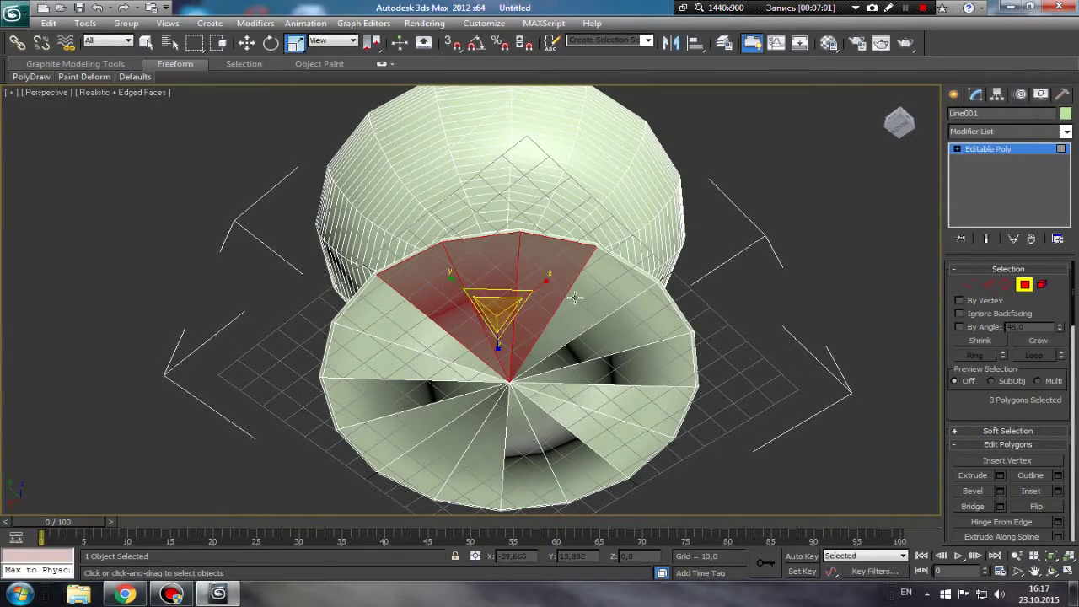
pyautogui.keyDown('ctrl'); pyautogui.click(581, 309); pyautogui.keyUp('ctrl')
pyautogui.keyDown('ctrl'); pyautogui.click(596, 332); pyautogui.keyUp('ctrl')
pyautogui.keyDown('ctrl'); pyautogui.click(619, 361); pyautogui.keyUp('ctrl')
# Step: Add the remaining underside polygons until all 16 are selected, then delete them
pyautogui.keyDown('ctrl'); pyautogui.click(613, 398); pyautogui.keyUp('ctrl')
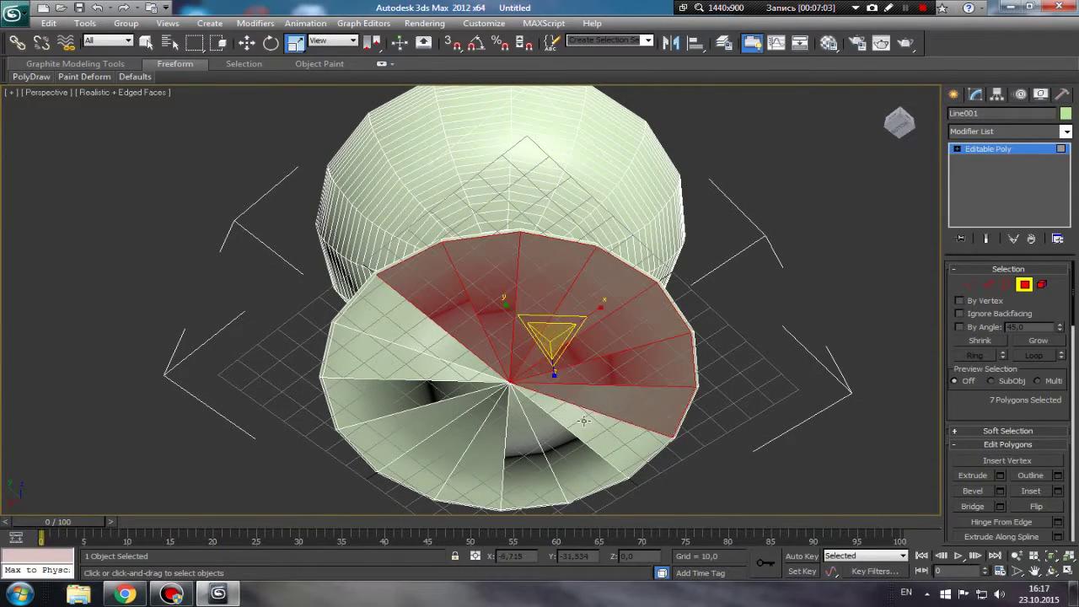
pyautogui.keyDown('ctrl'); pyautogui.click(585, 420); pyautogui.keyUp('ctrl')
pyautogui.keyDown('ctrl'); pyautogui.click(544, 440); pyautogui.keyUp('ctrl')
pyautogui.keyDown('ctrl'); pyautogui.click(516, 451); pyautogui.keyUp('ctrl')
pyautogui.keyDown('ctrl'); pyautogui.click(480, 458); pyautogui.keyUp('ctrl')
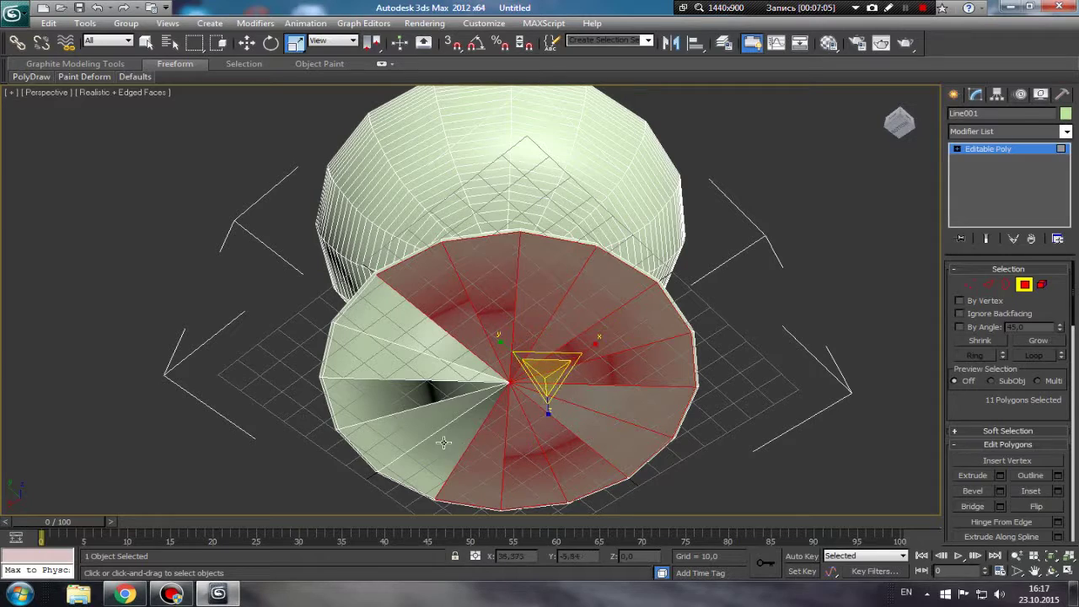
pyautogui.keyDown('ctrl'); pyautogui.click(447, 446); pyautogui.keyUp('ctrl')
pyautogui.keyDown('ctrl'); pyautogui.click(420, 424); pyautogui.keyUp('ctrl')
pyautogui.keyDown('ctrl'); pyautogui.click(405, 390); pyautogui.keyUp('ctrl')
pyautogui.keyDown('ctrl'); pyautogui.click(400, 371); pyautogui.keyUp('ctrl')
pyautogui.keyDown('ctrl'); pyautogui.click(413, 335); pyautogui.keyUp('ctrl')
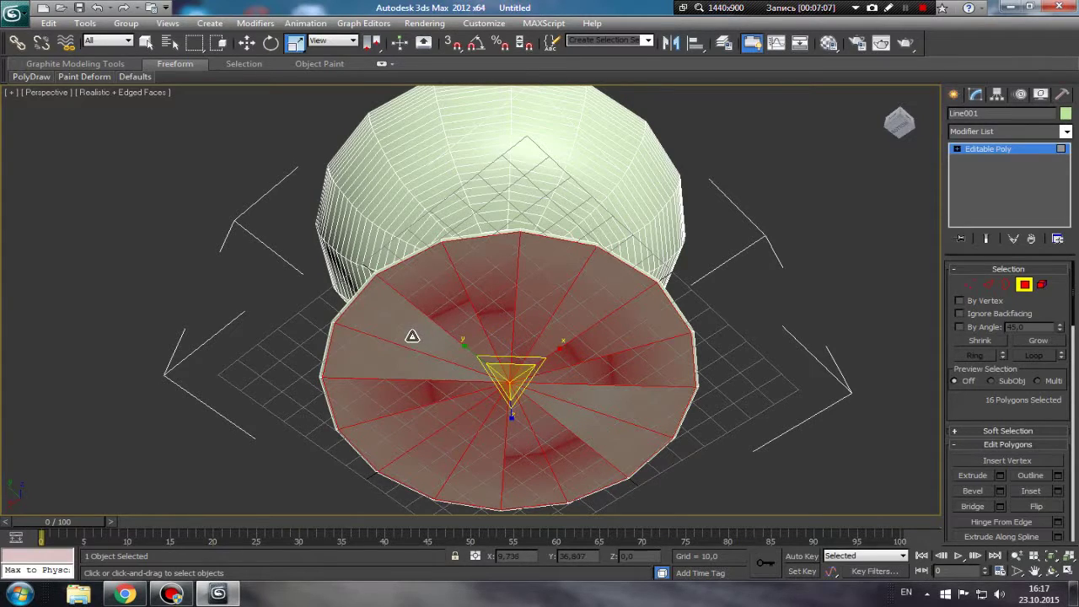
pyautogui.press('Delete')
# Step: Select the open base border in Border mode and close it with a single Cap polygon
pyautogui.click(1006, 285)
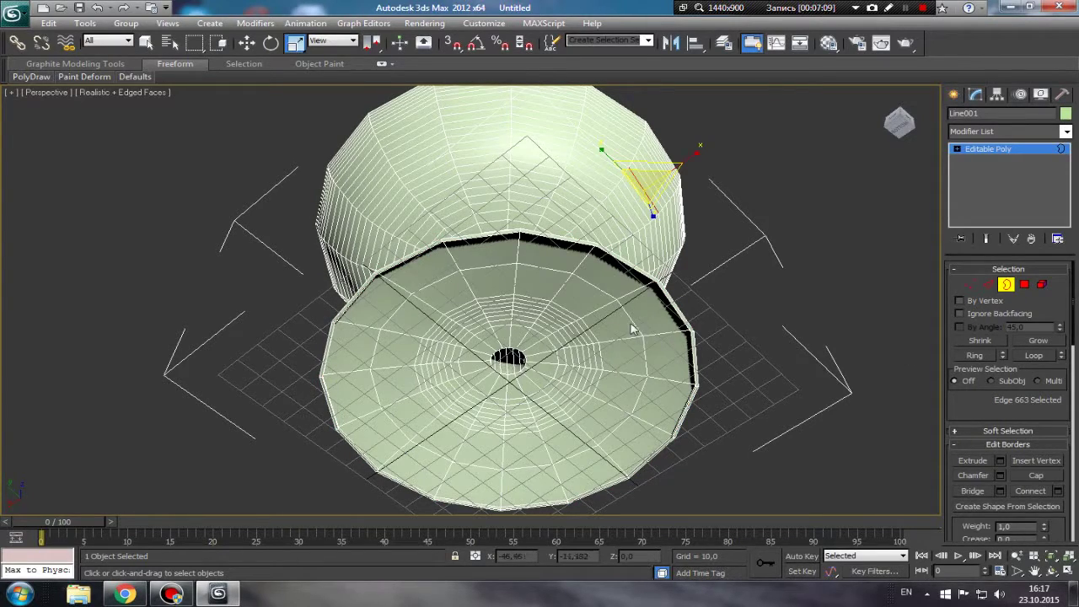
pyautogui.click(688, 321)
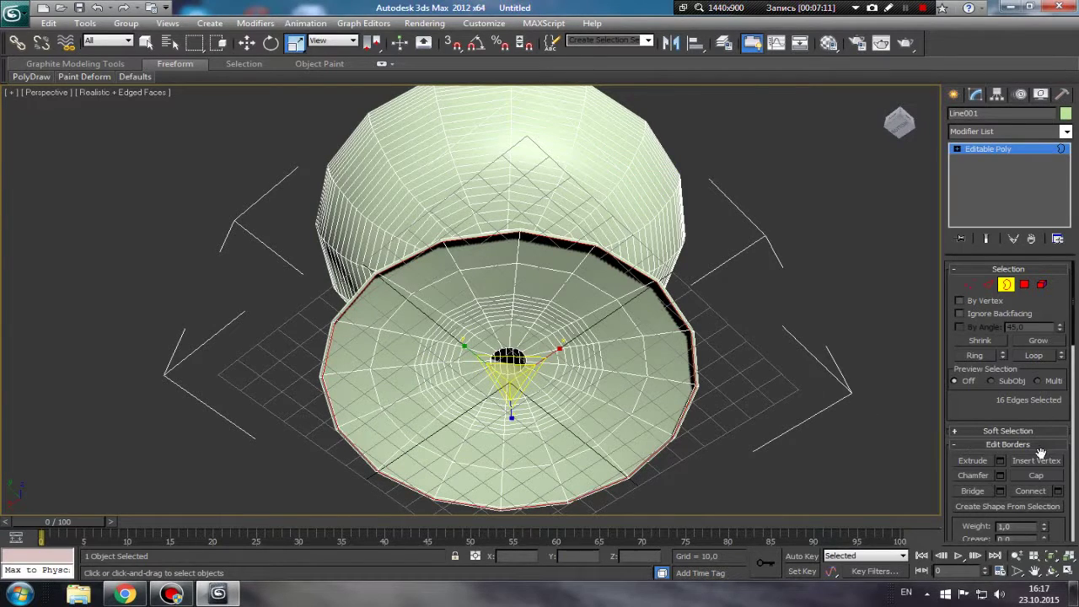
pyautogui.click(1037, 476)
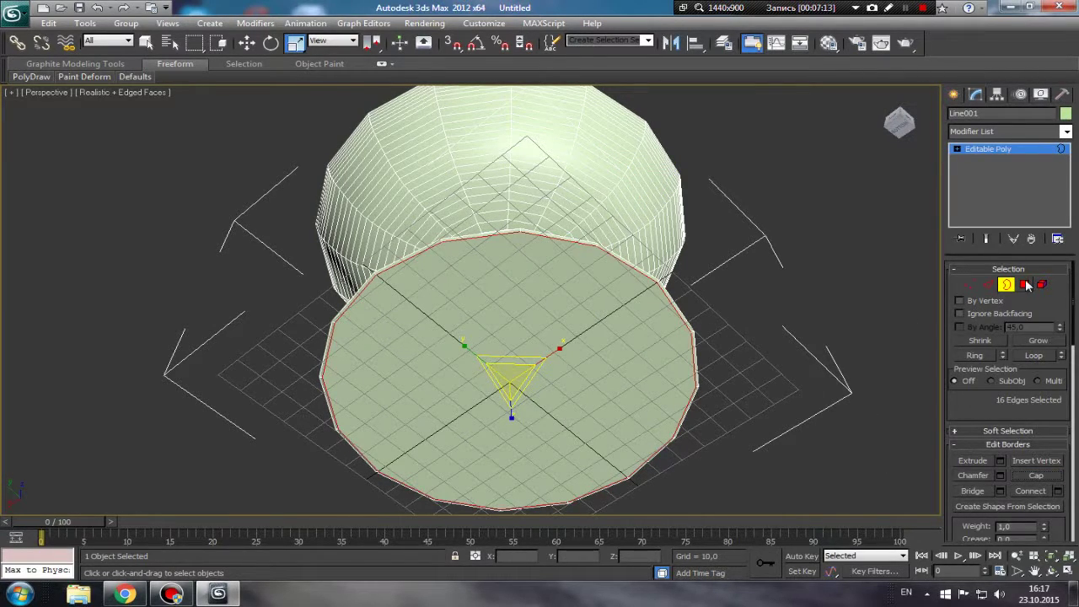
pyautogui.click(1025, 285)
pyautogui.moveTo(590, 380)
pyautogui.keyDown('alt'); pyautogui.mouseDown(button='middle')
pyautogui.moveTo(535, 376)
pyautogui.moveTo(623, 301)
pyautogui.mouseUp(button='middle'); pyautogui.keyUp('alt')
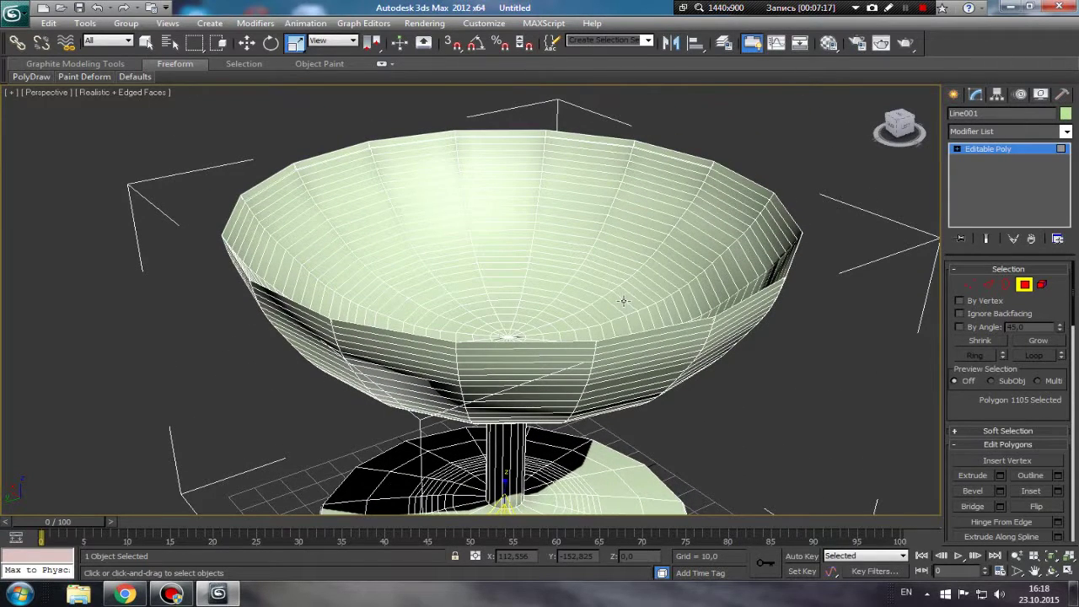